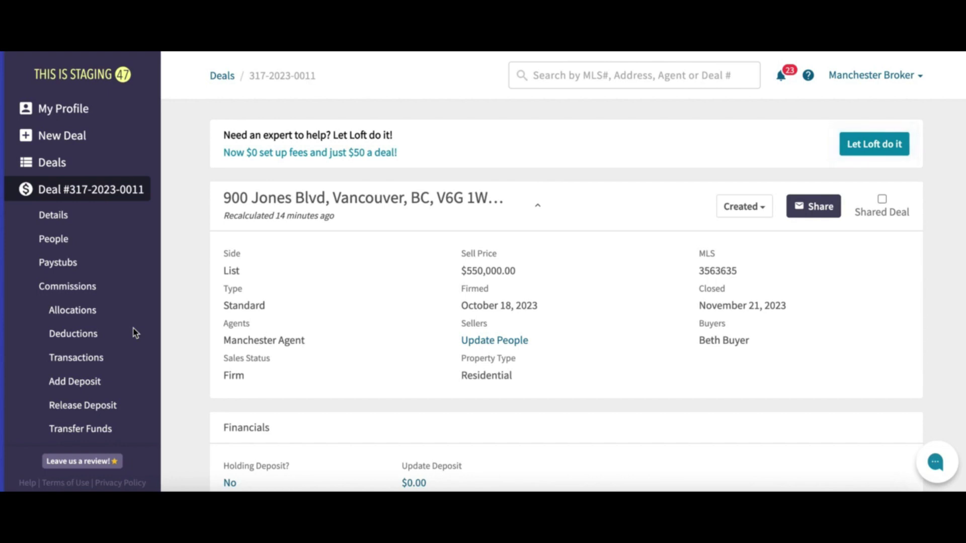
click(105, 339)
scroll(227, 302, down, 1)
scroll(226, 302, down, 5)
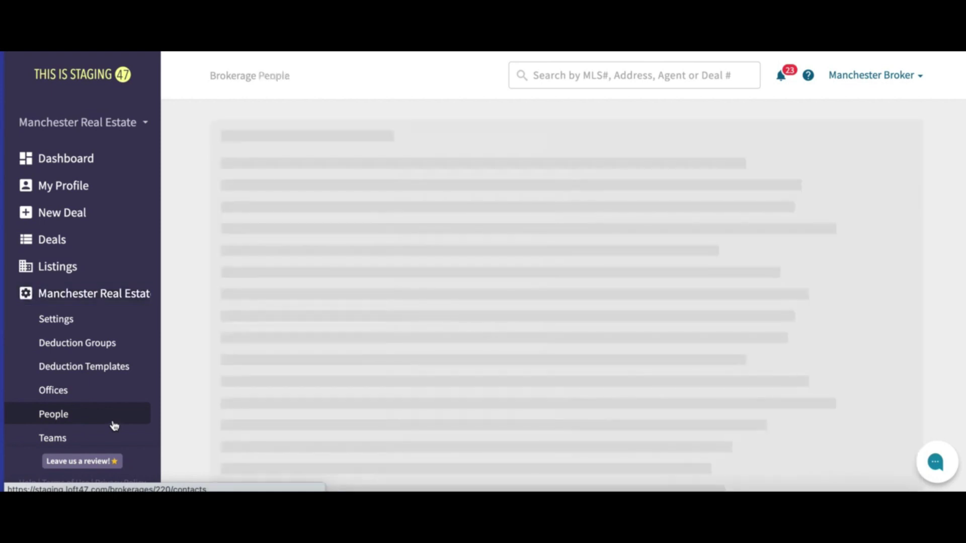
- Filter the brokerage's People list by 'manchester' and open the Manchester Agent Savings profile
click(319, 186)
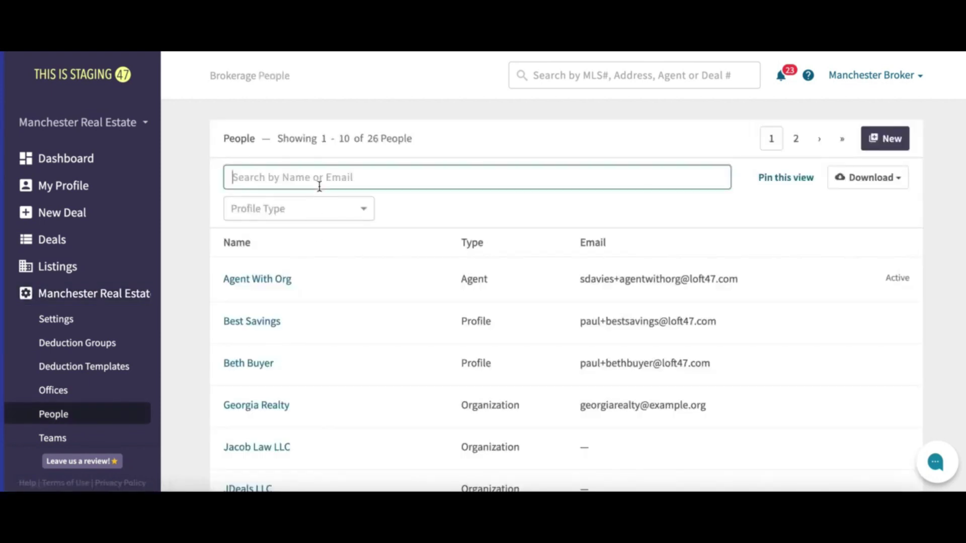
text(manchester)
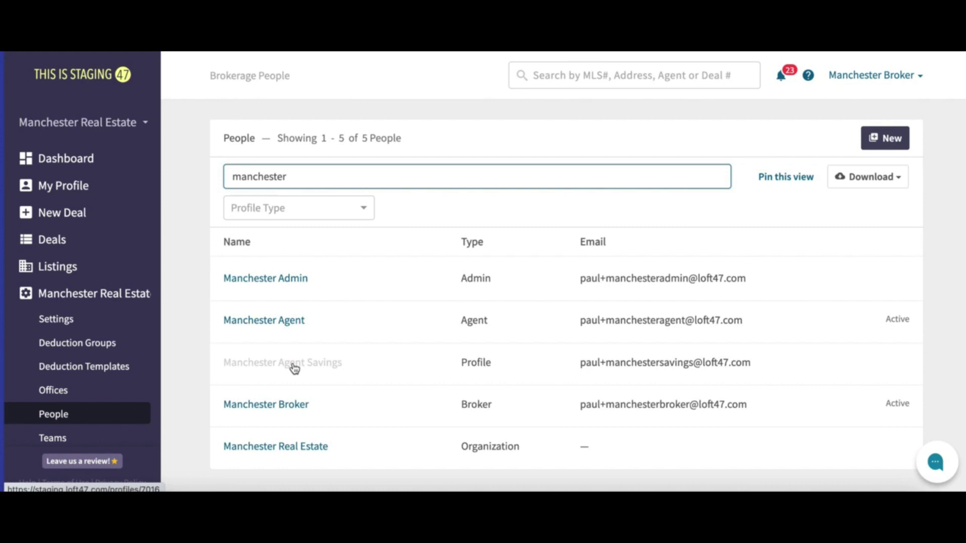
click(308, 367)
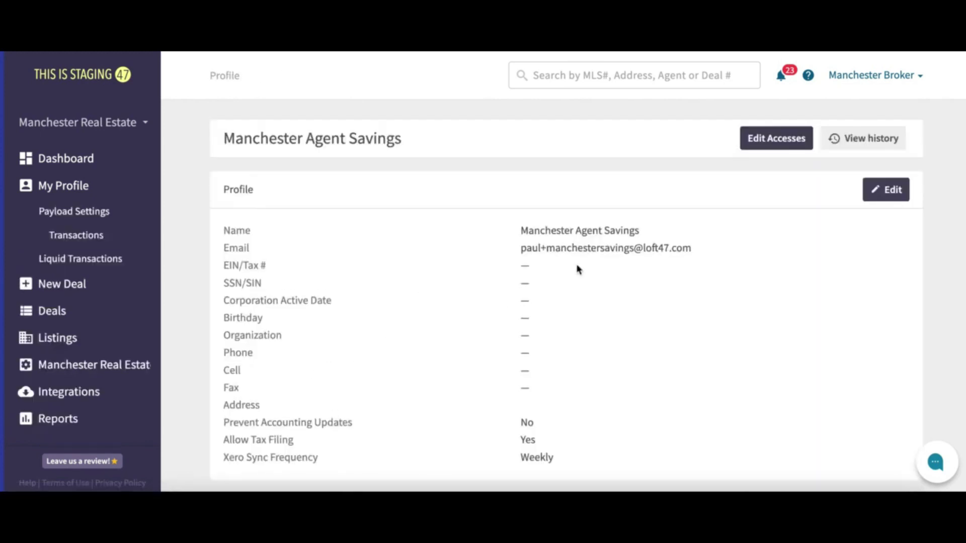
- Review the Manchester Agent Savings profile name and email in the edit form and save them unchanged
click(883, 200)
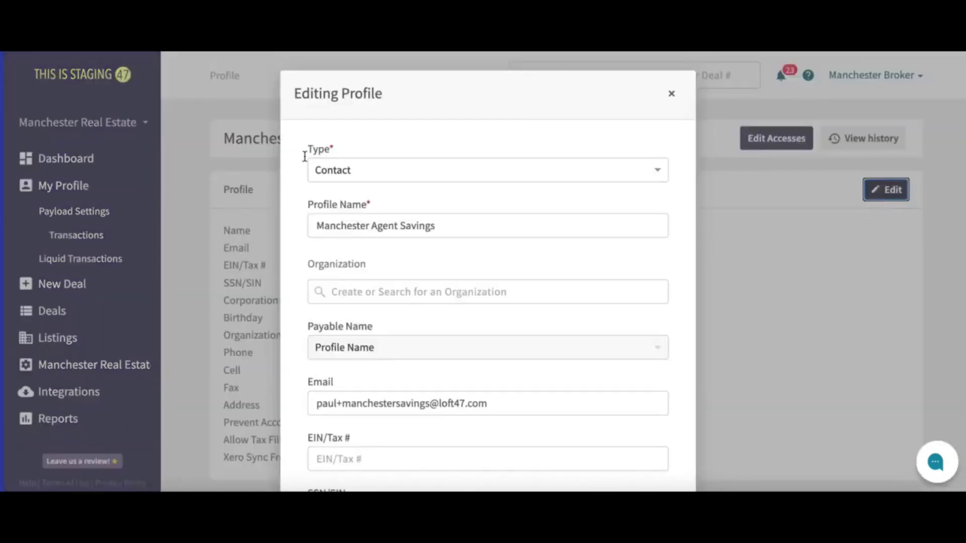
drag(449, 225, 281, 230)
click(284, 225)
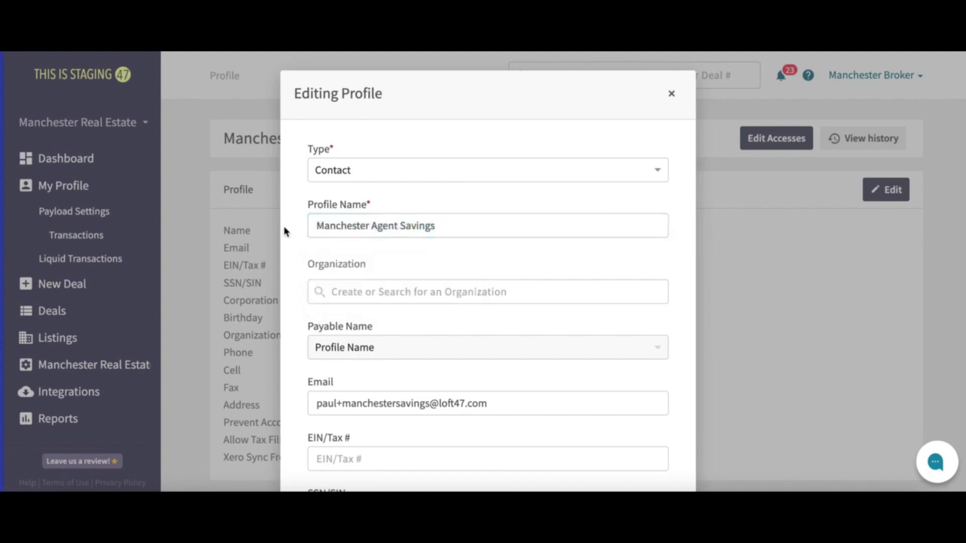
scroll(283, 225, down, 3)
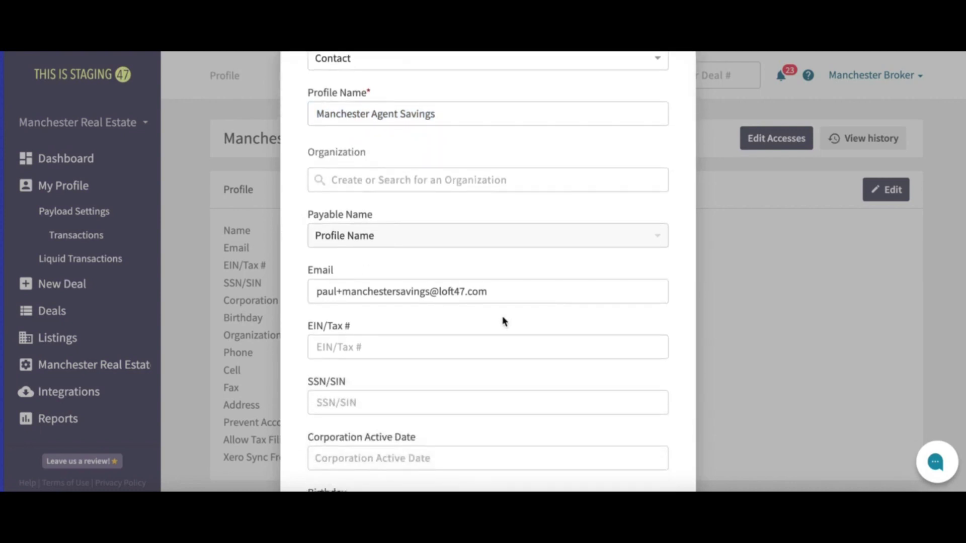
drag(489, 291, 316, 294)
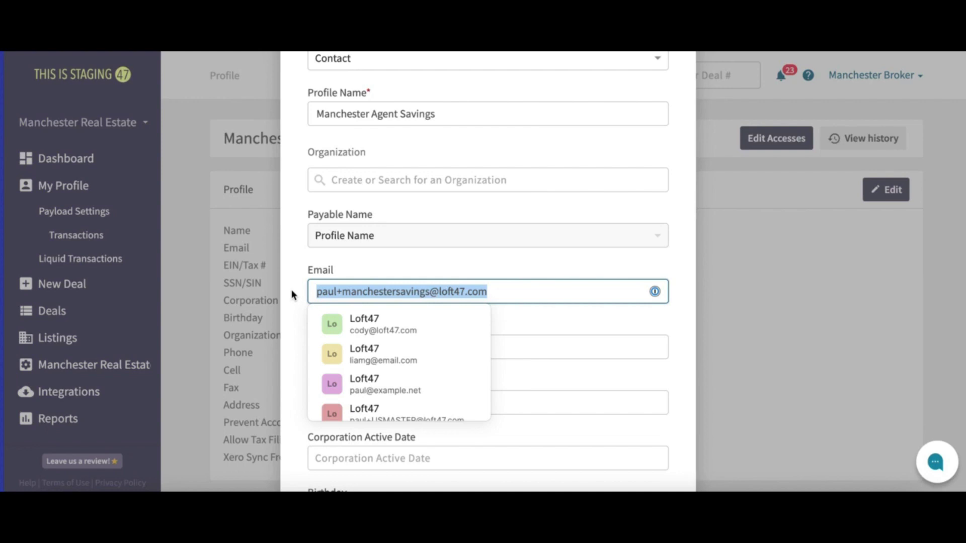
click(294, 295)
scroll(443, 327, down, 10)
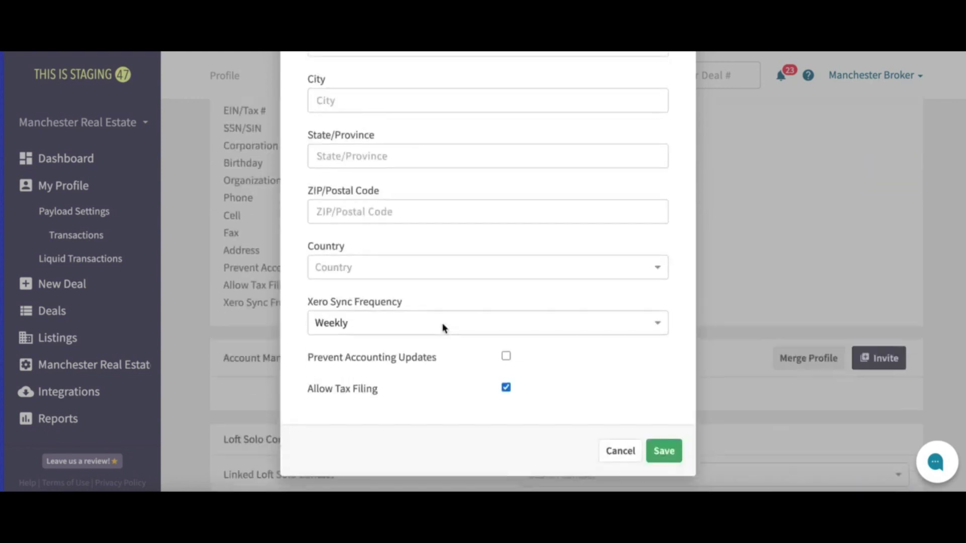
click(663, 451)
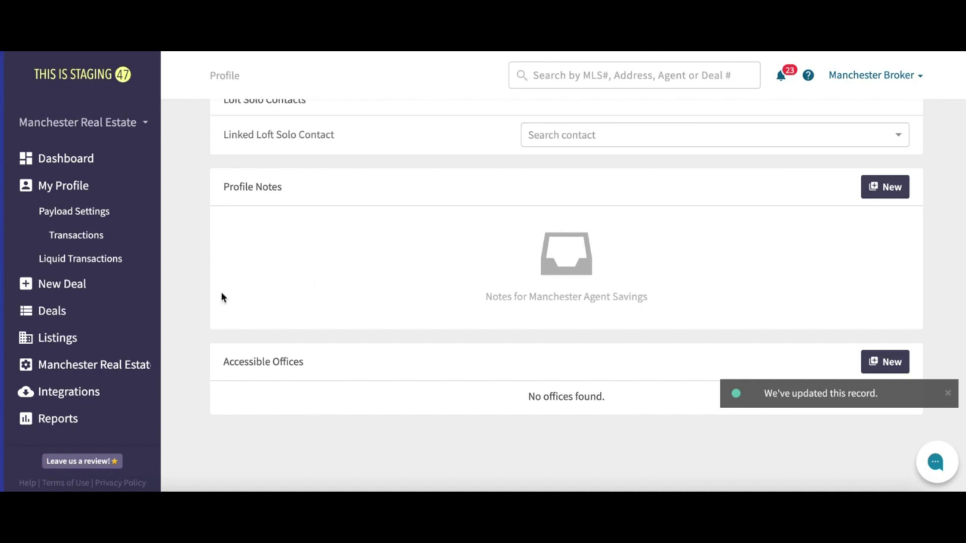
- Open the Agent Savings deduction template and review its Withhold Payable In Bank and Payee settings
click(126, 364)
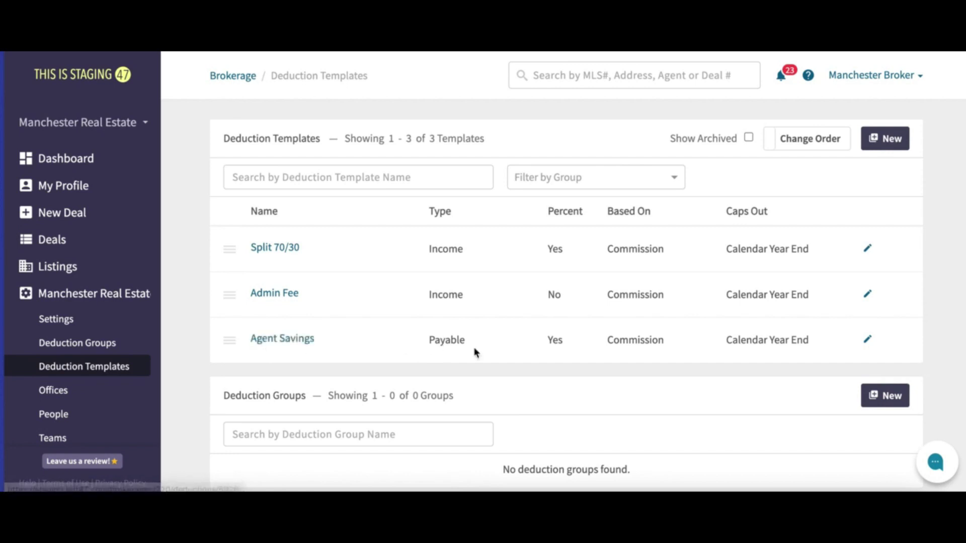
click(868, 341)
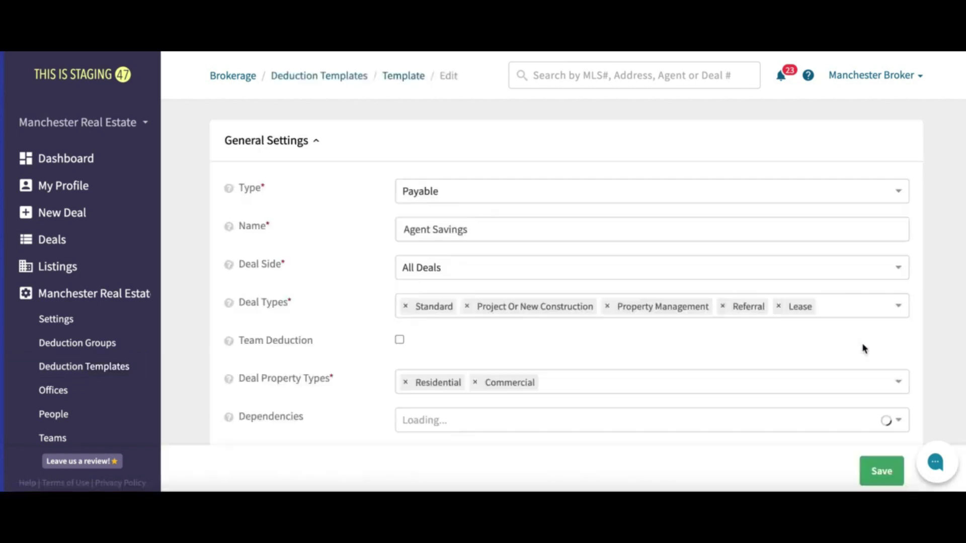
scroll(586, 195, down, 3)
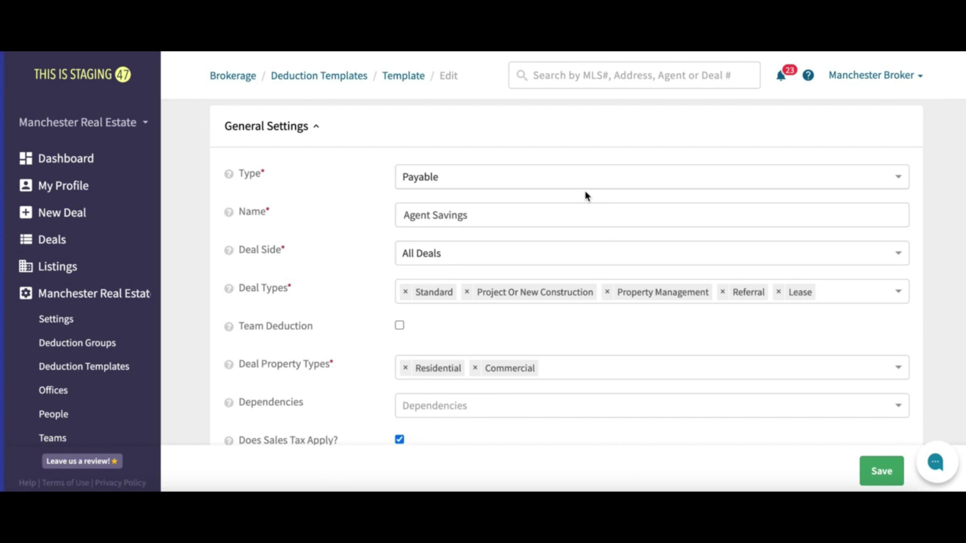
scroll(585, 195, down, 5)
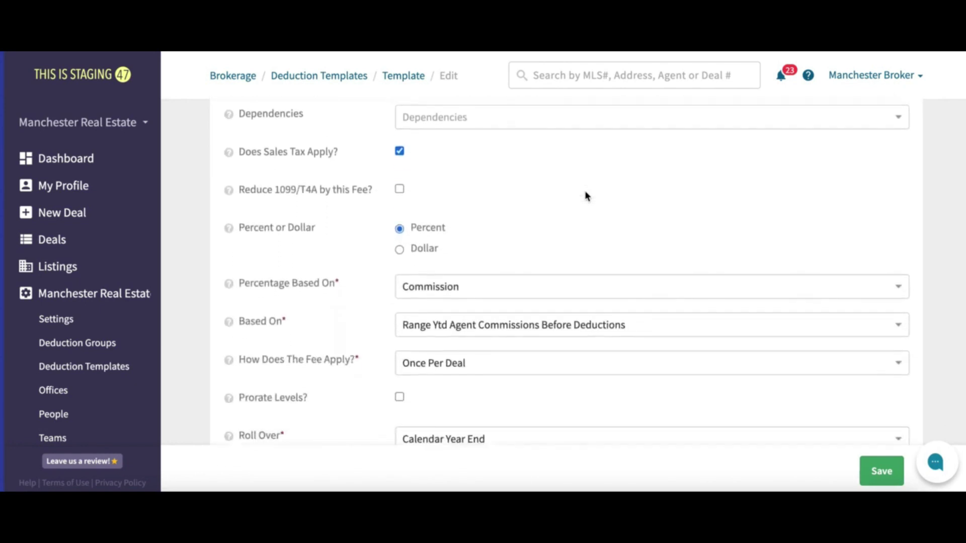
scroll(586, 195, down, 4)
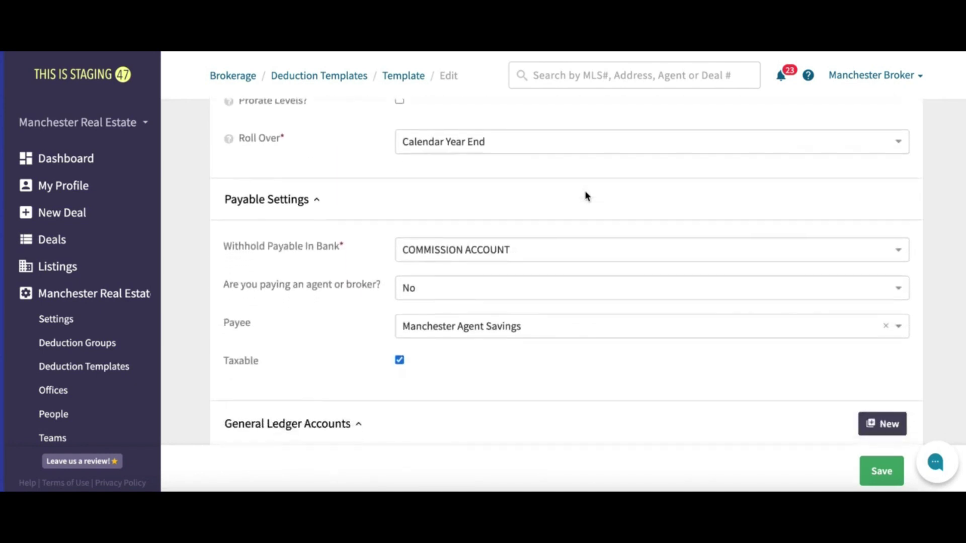
drag(224, 215, 356, 226)
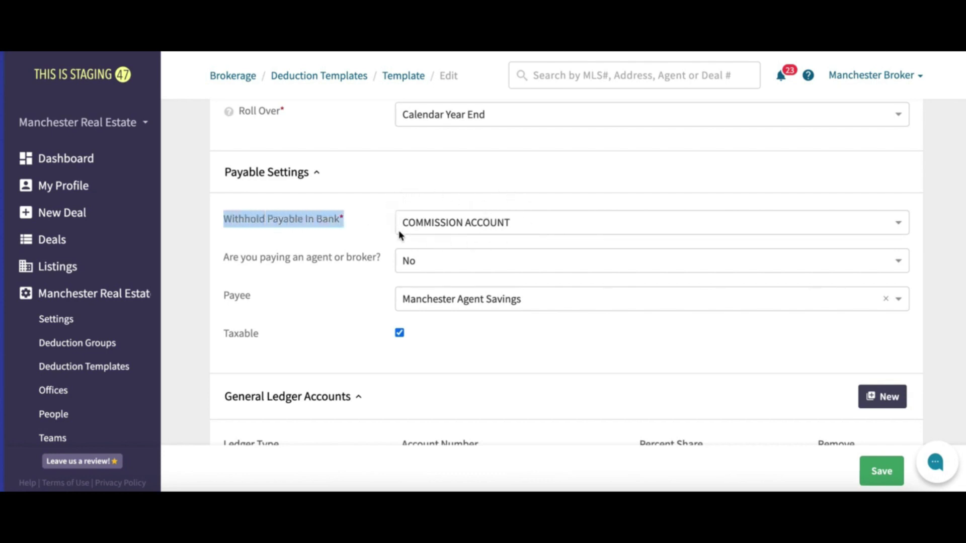
click(343, 297)
drag(223, 300, 252, 297)
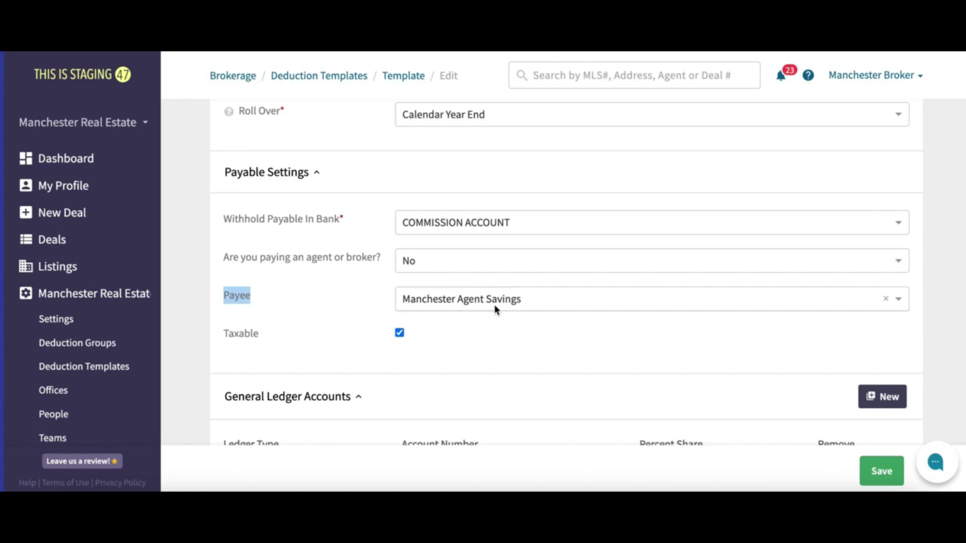
scroll(515, 301, up, 10)
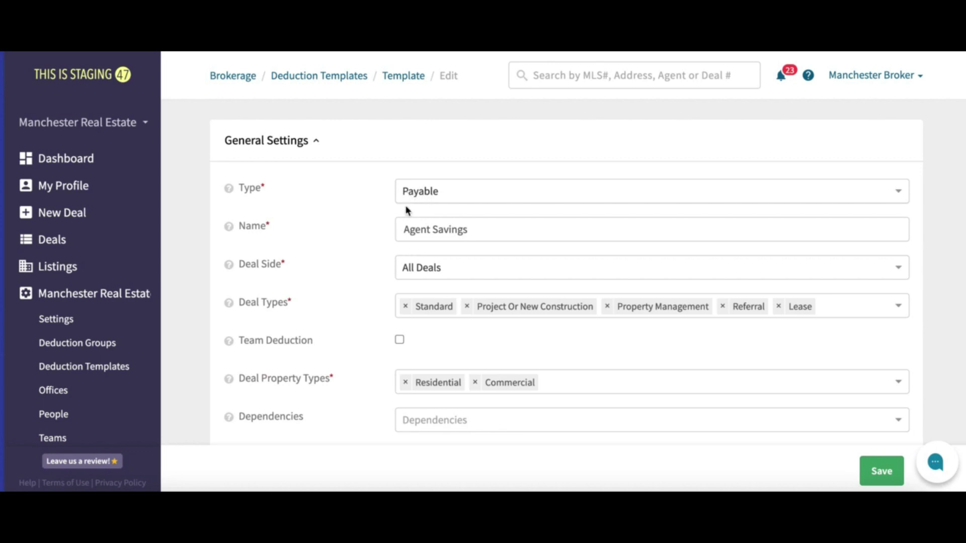
- Add, then remove, 'Manchester' and 'Account' in the template name, leaving 'Agent Savings', and save
click(404, 229)
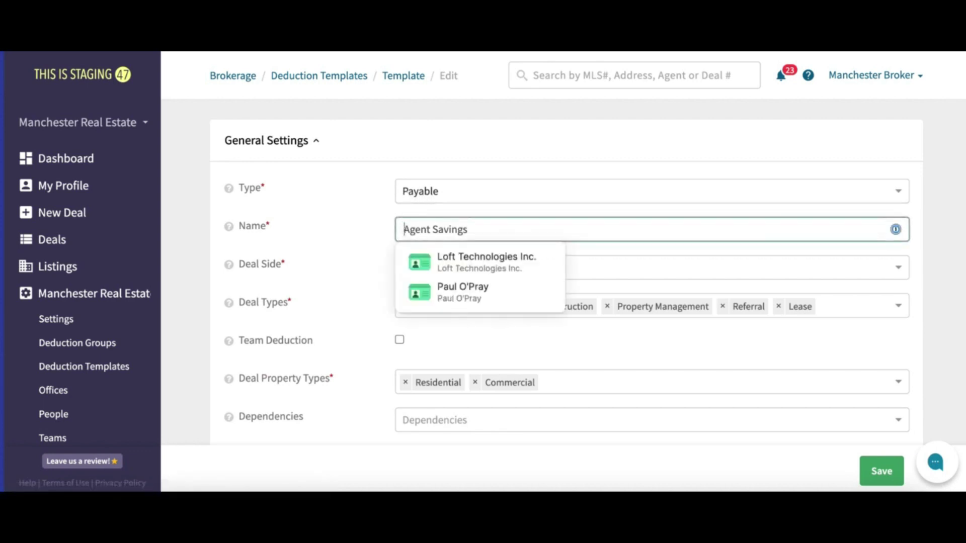
text(Manchester)
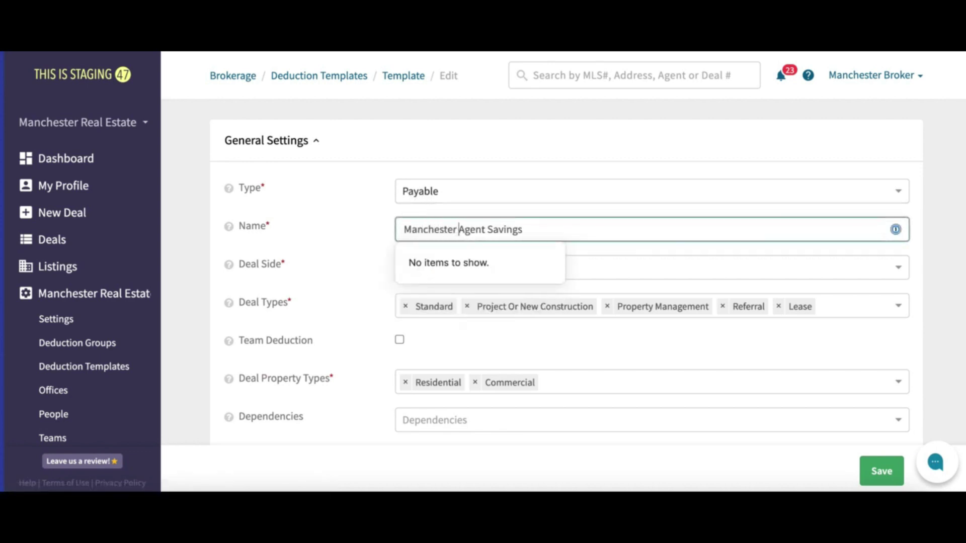
click(538, 231)
text(Account)
drag(563, 229, 522, 229)
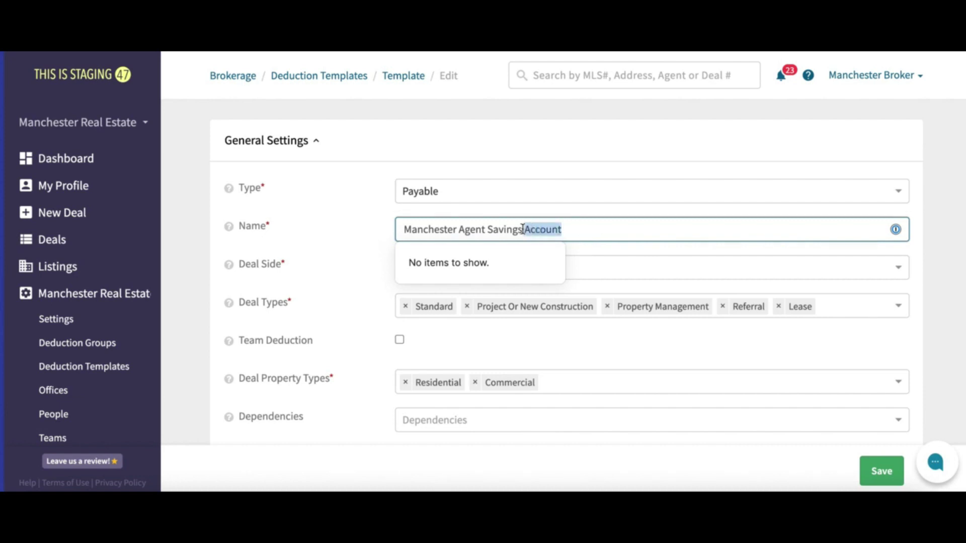
key(BackSpace)
drag(458, 229, 398, 225)
key(BackSpace)
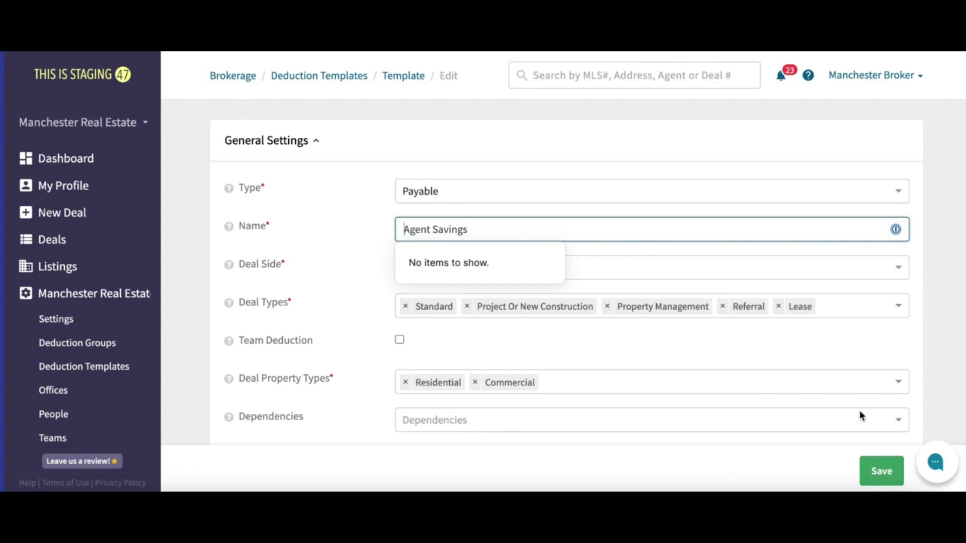
scroll(859, 416, down, 2)
click(879, 473)
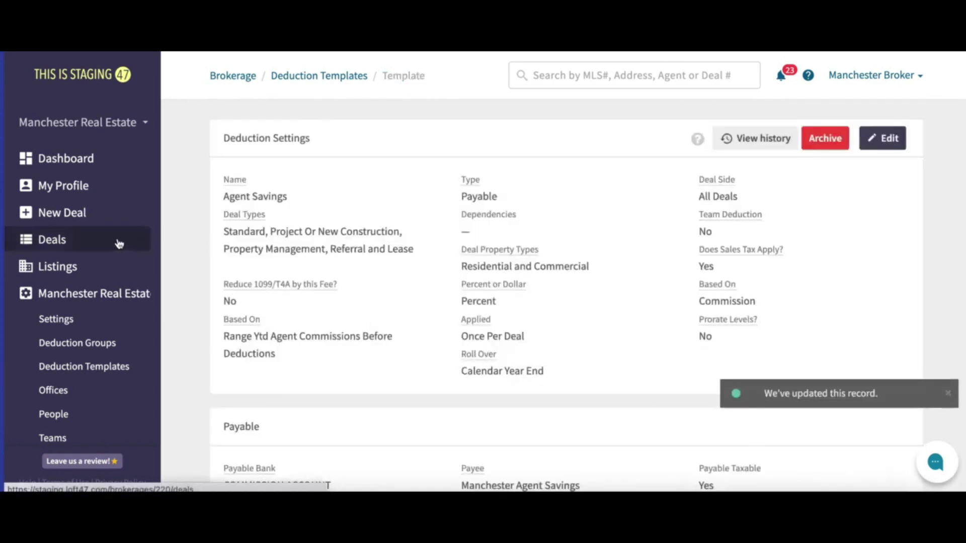
click(119, 244)
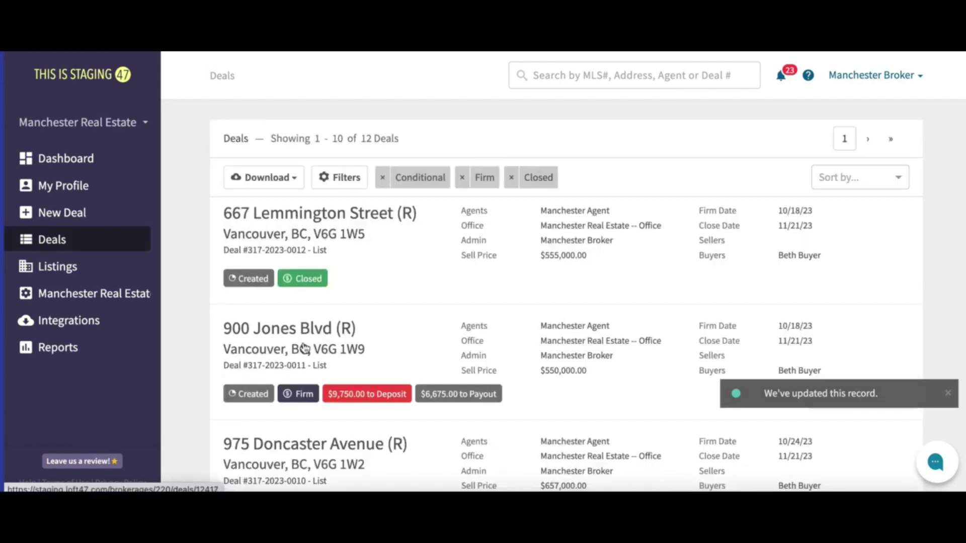
click(303, 347)
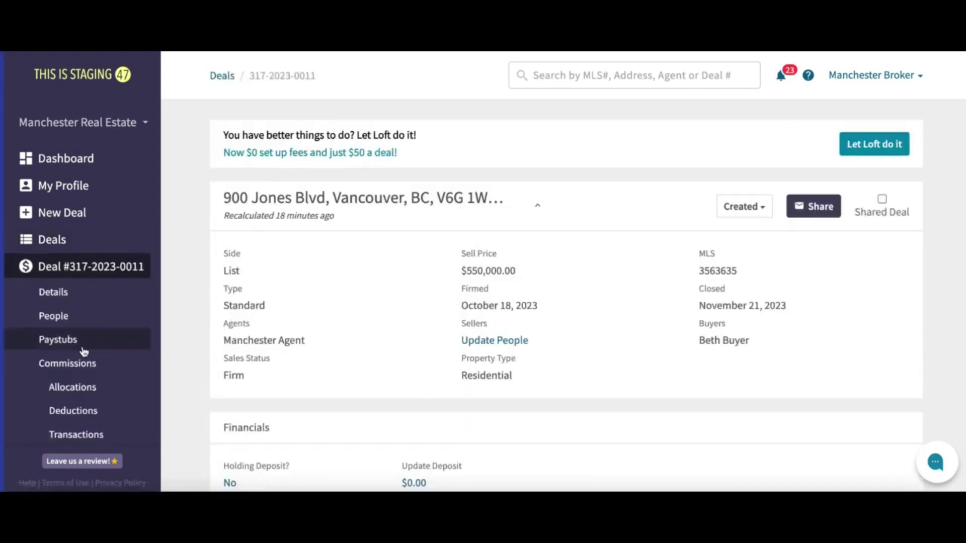
scroll(75, 363, down, 1)
click(90, 397)
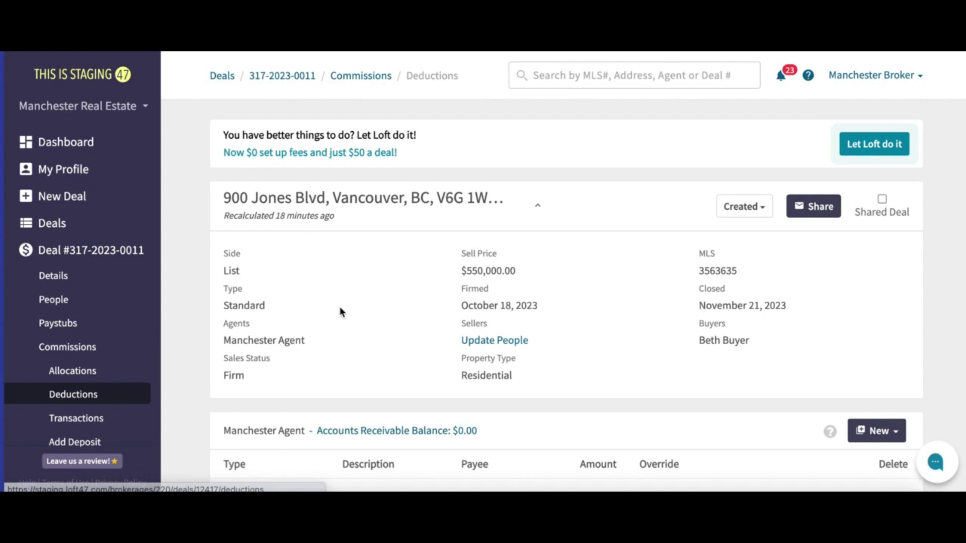
scroll(340, 310, down, 5)
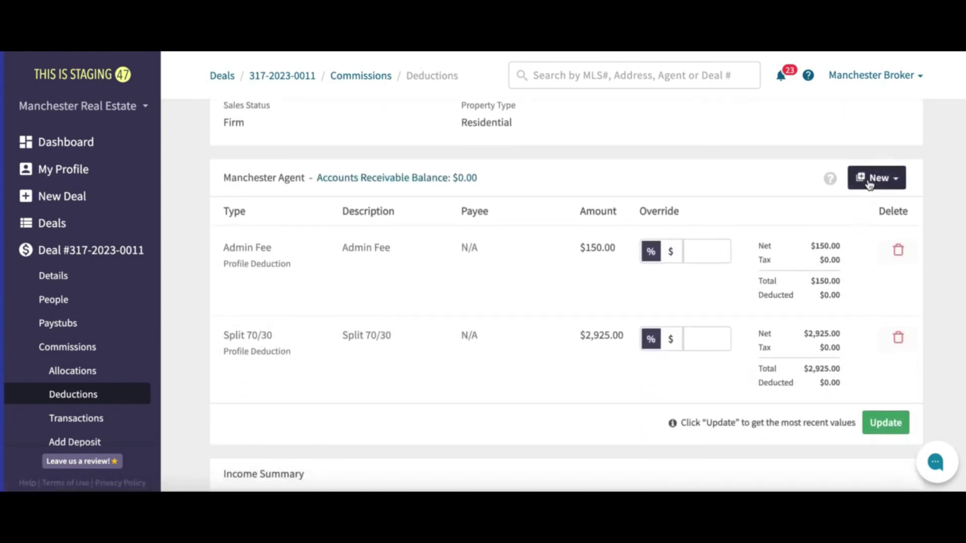
click(870, 182)
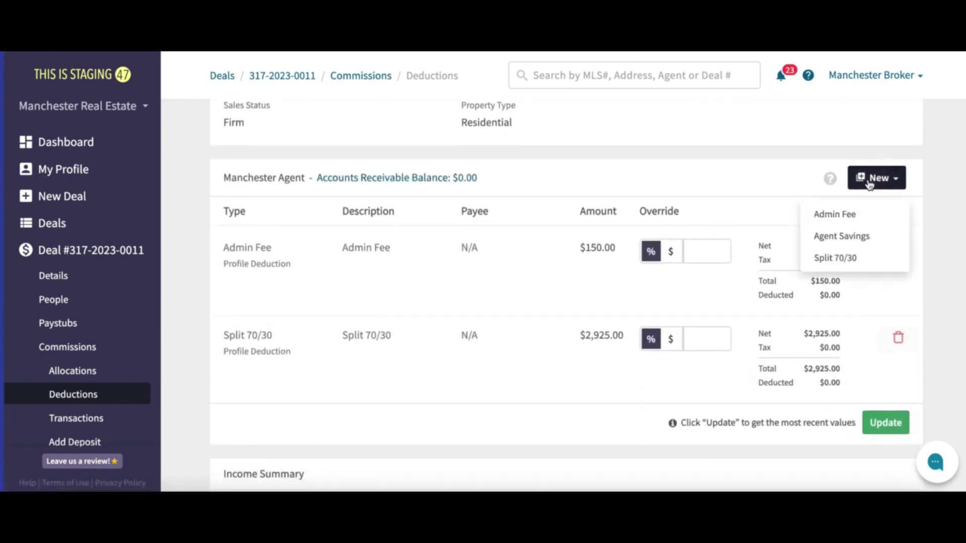
click(884, 244)
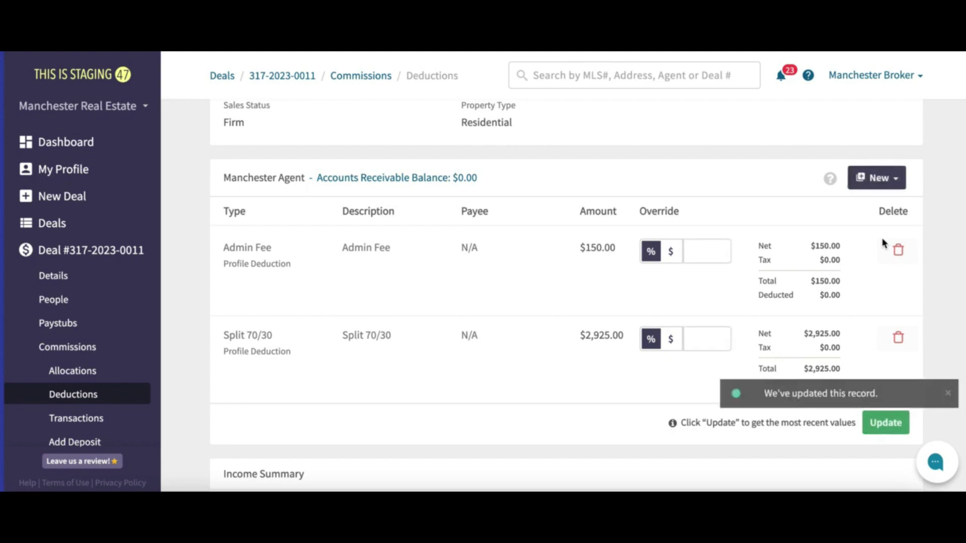
scroll(703, 248, down, 4)
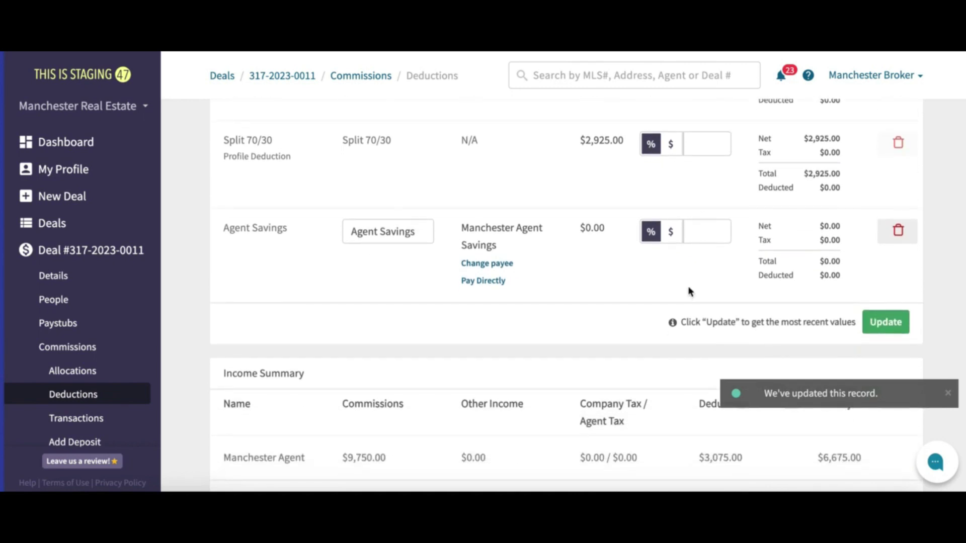
- Set the Agent Savings deduction to a flat $500 and update the deductions
click(671, 234)
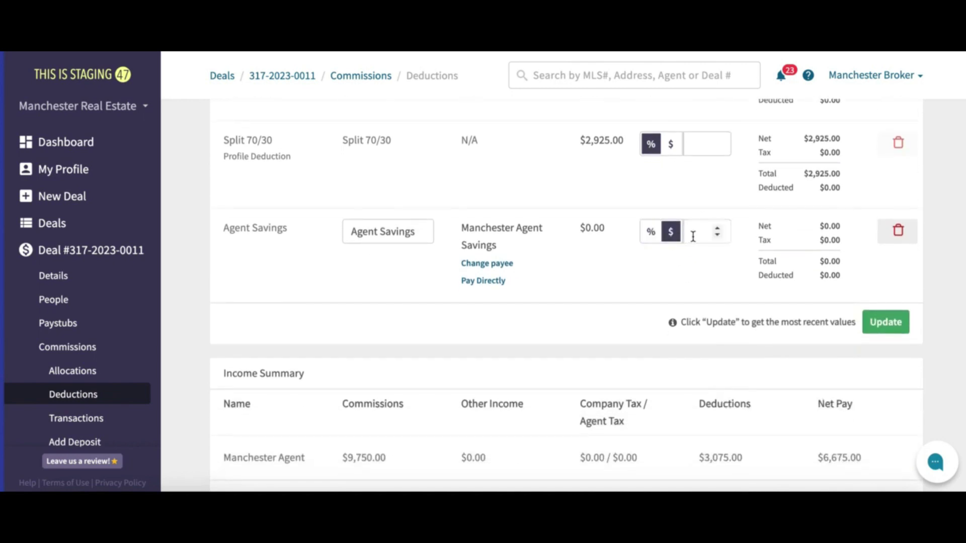
click(693, 236)
text(500)
click(873, 322)
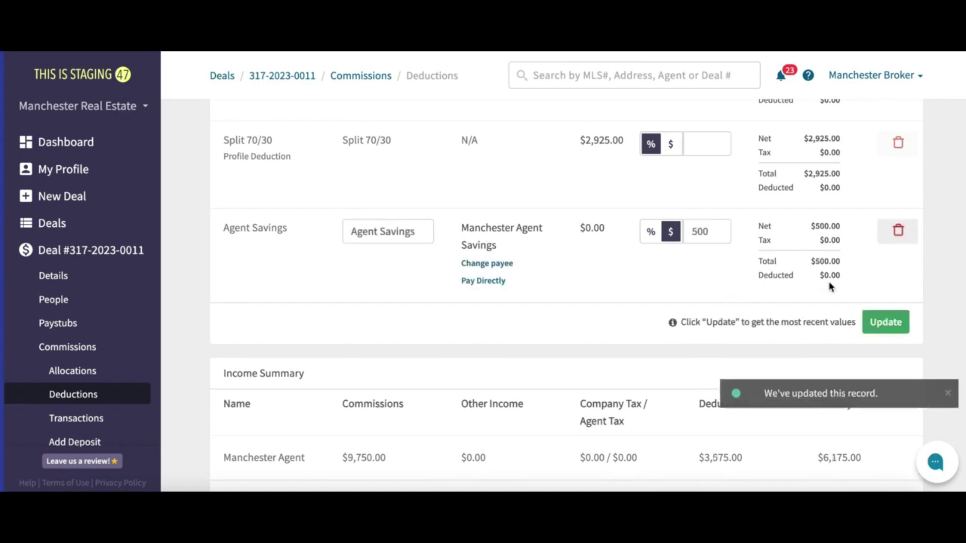
- Check the Agent Savings $500.00 net and total and its Manchester Agent Savings payee
drag(832, 226, 785, 276)
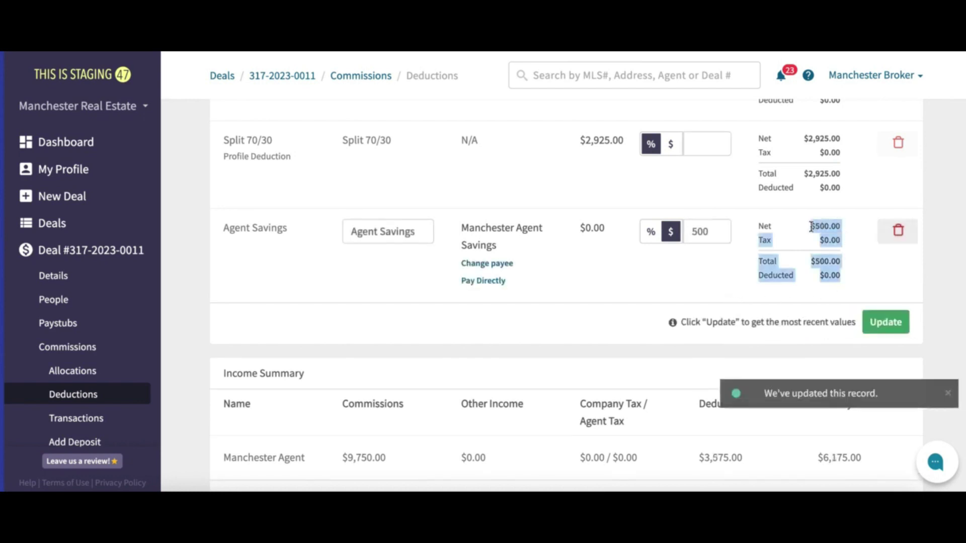
click(700, 275)
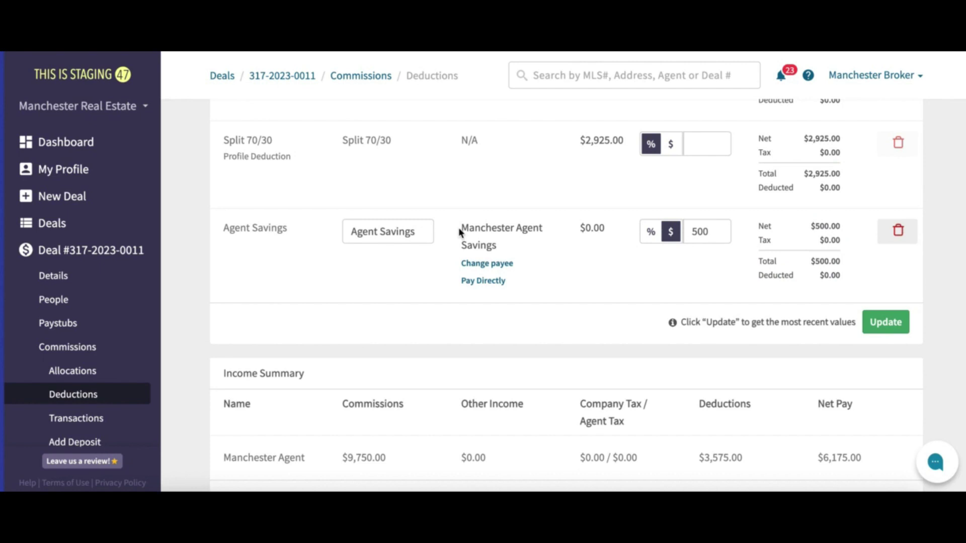
drag(459, 229, 541, 250)
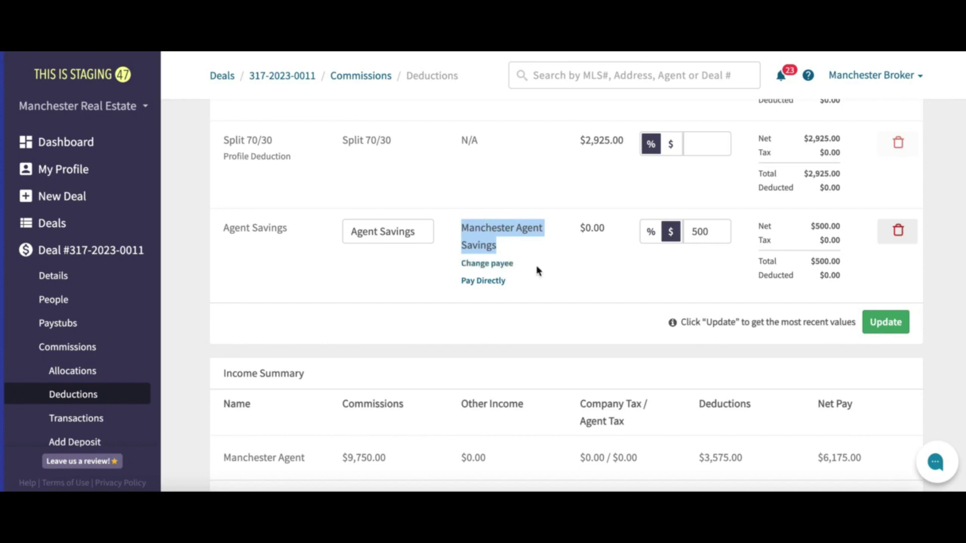
click(536, 285)
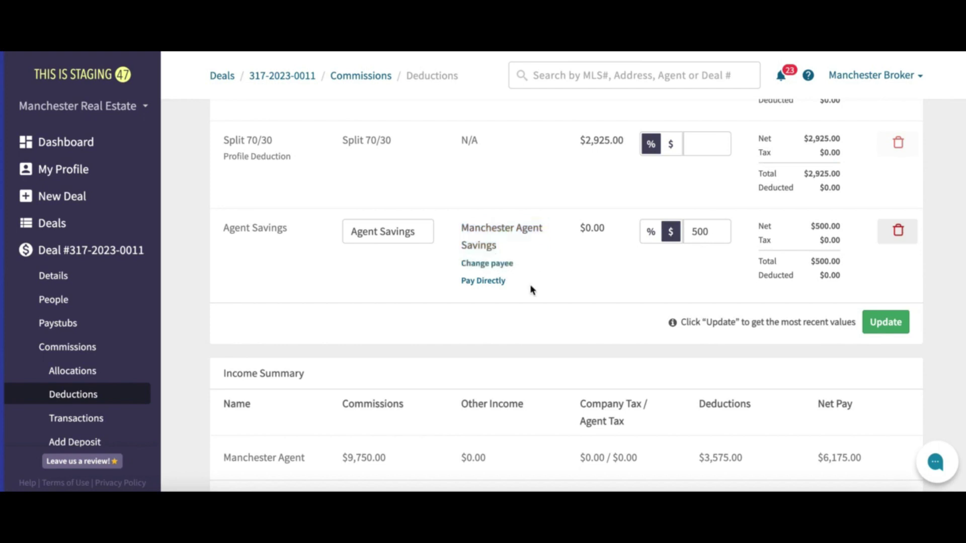
- Send Manchester Agent Savings a Pay Directly payment activation request
click(488, 285)
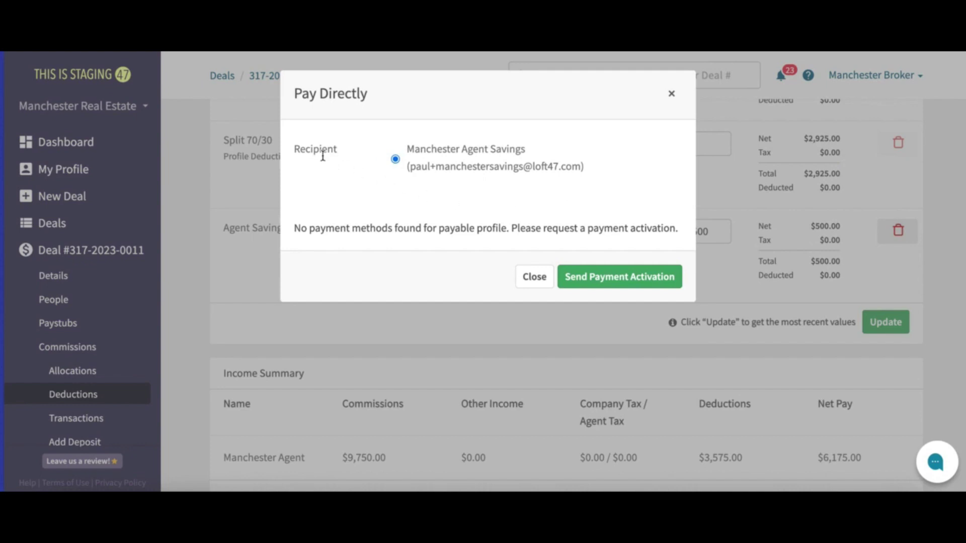
drag(407, 146, 526, 147)
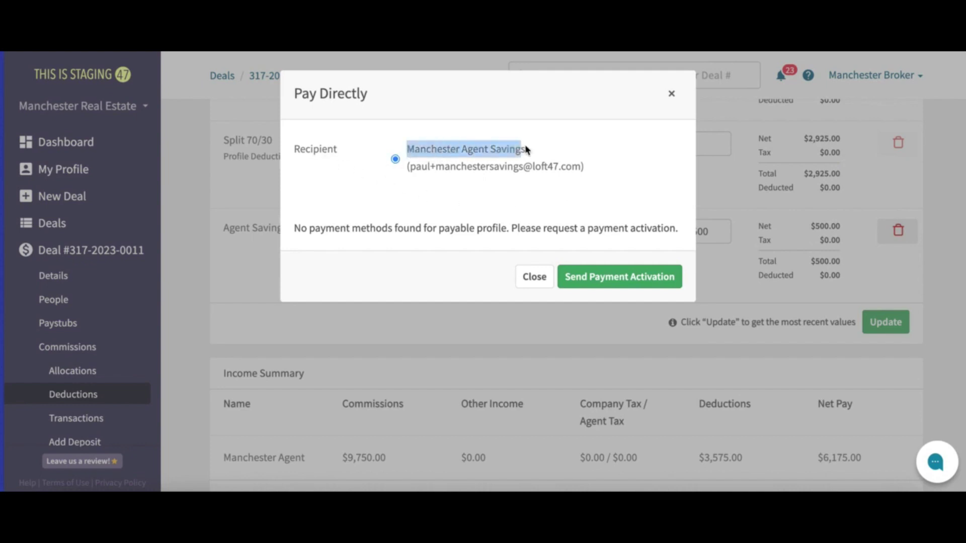
click(637, 285)
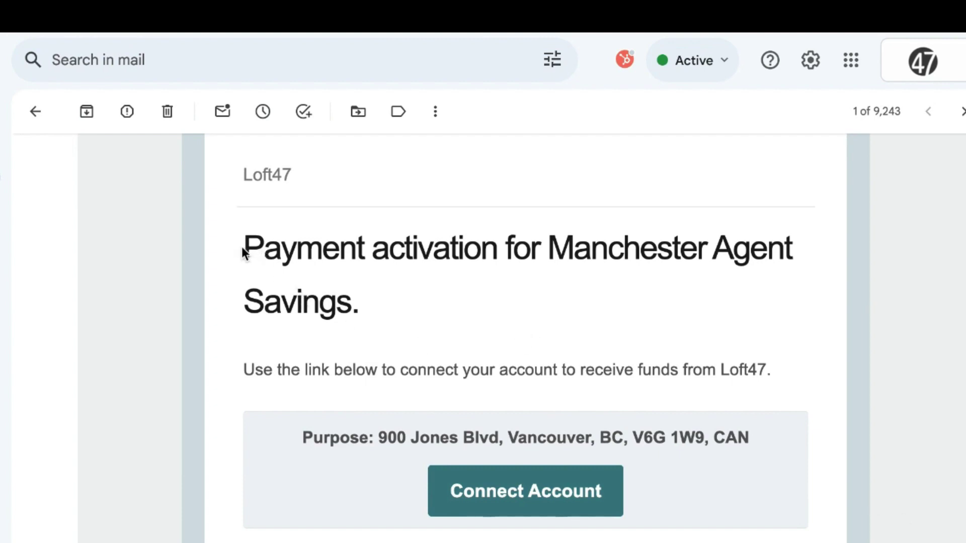
drag(242, 250, 788, 287)
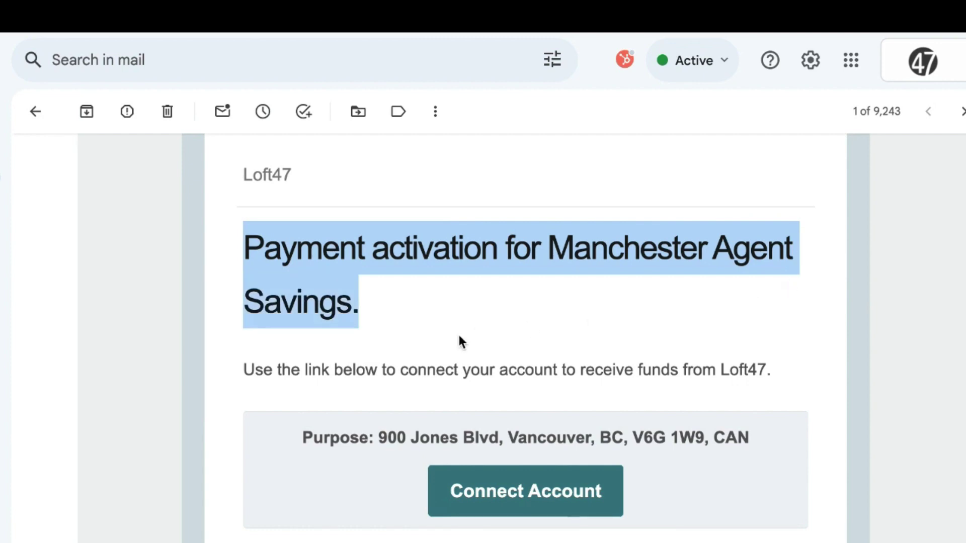
drag(244, 372, 761, 371)
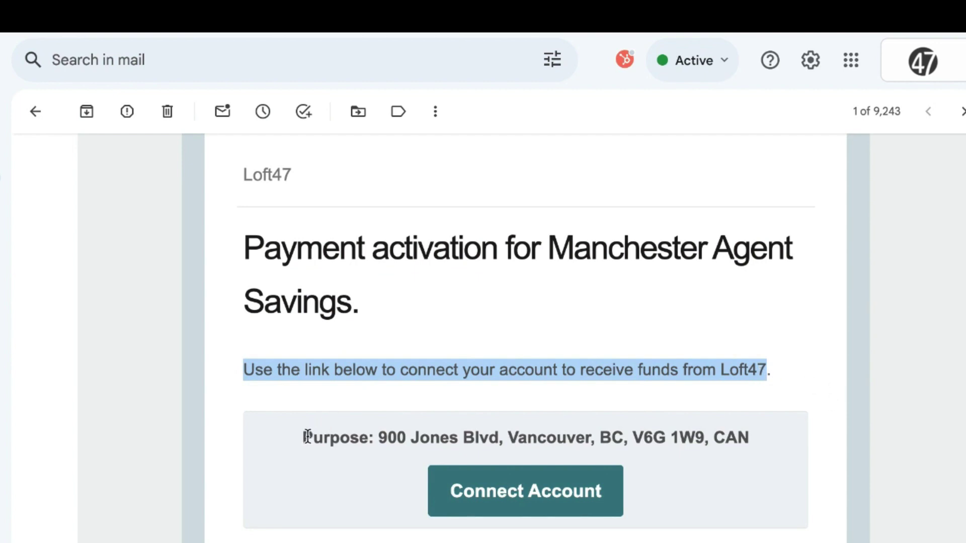
drag(303, 437, 746, 437)
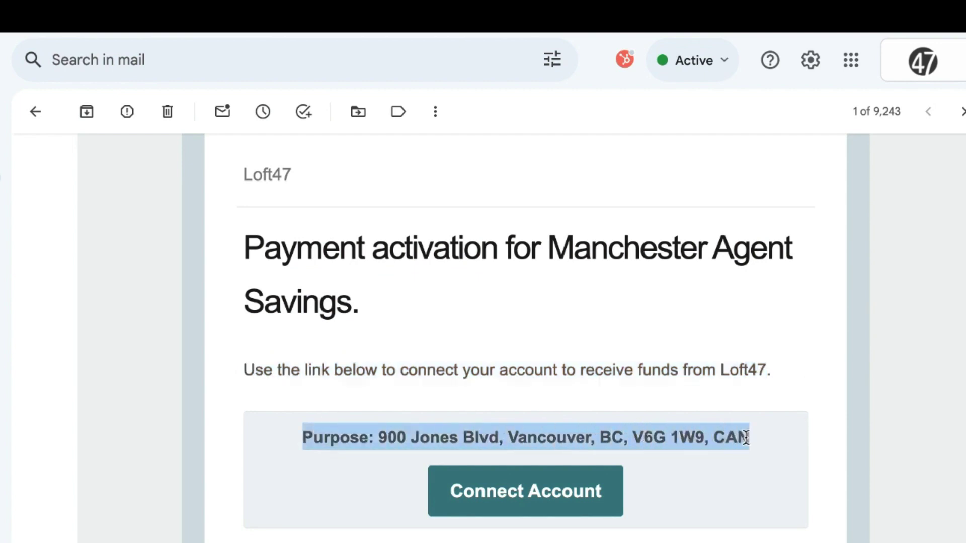
click(813, 387)
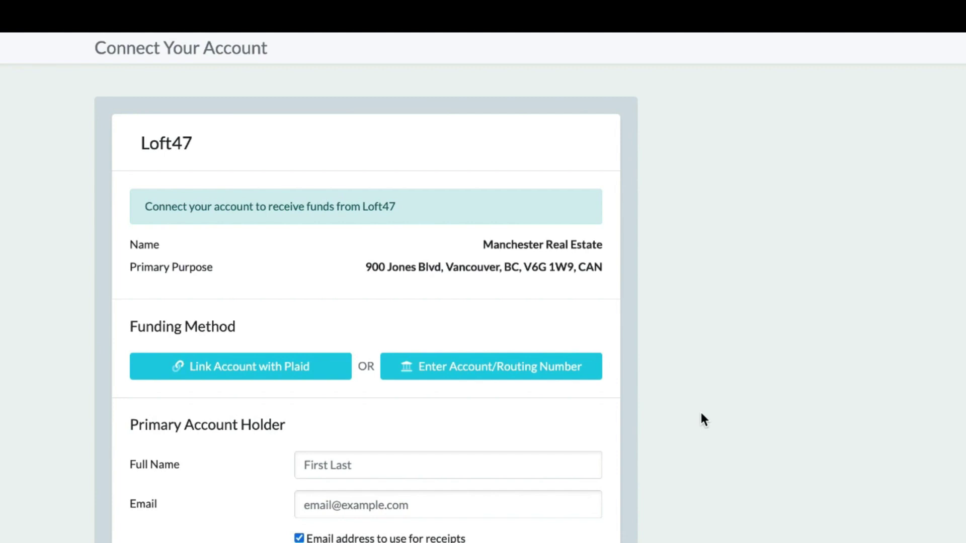
- Choose Enter Account/Routing Number and scroll through the account holder and business fields
scroll(701, 414, down, 2)
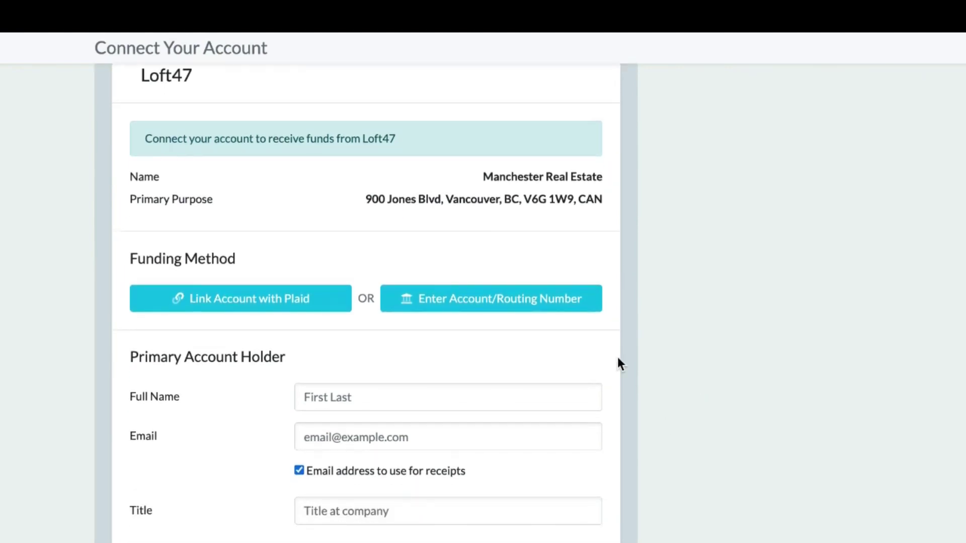
click(505, 304)
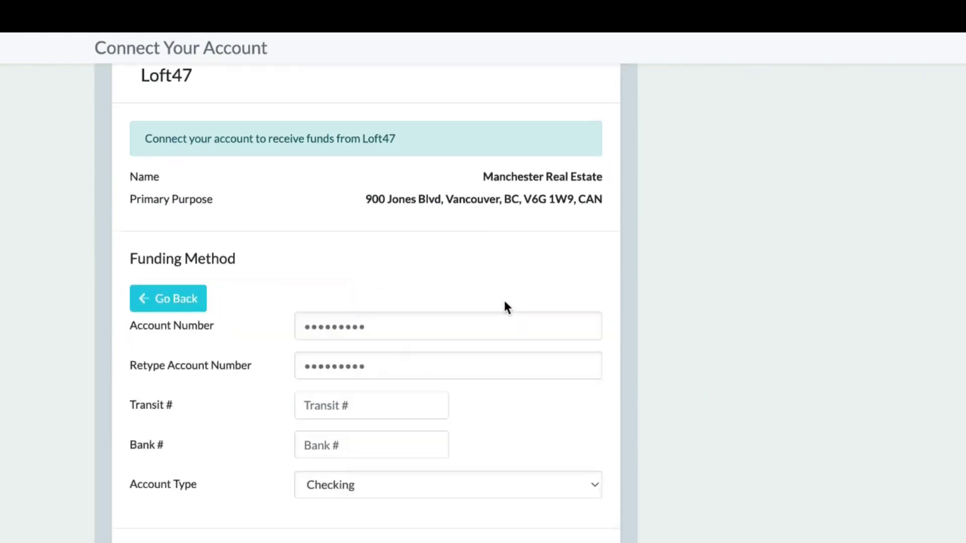
scroll(653, 282, down, 3)
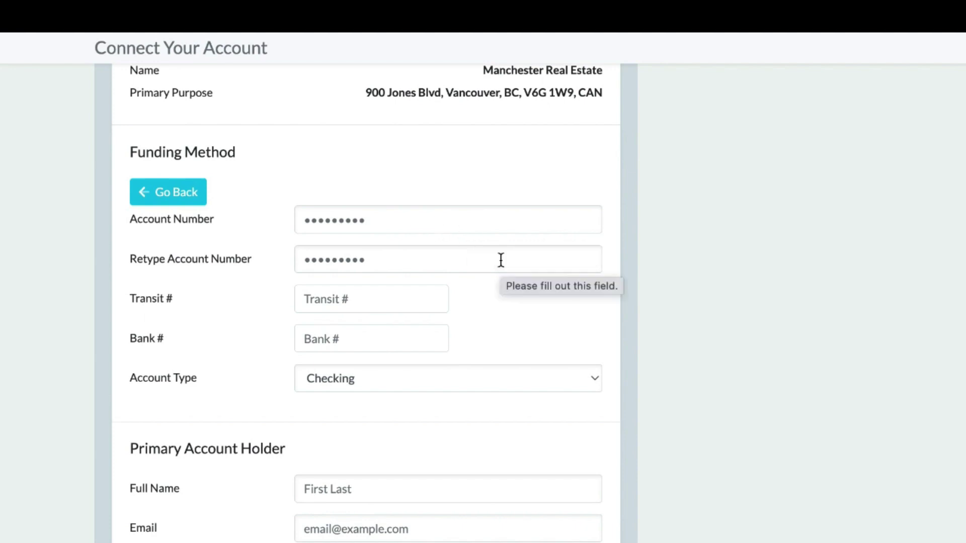
scroll(478, 289, down, 2)
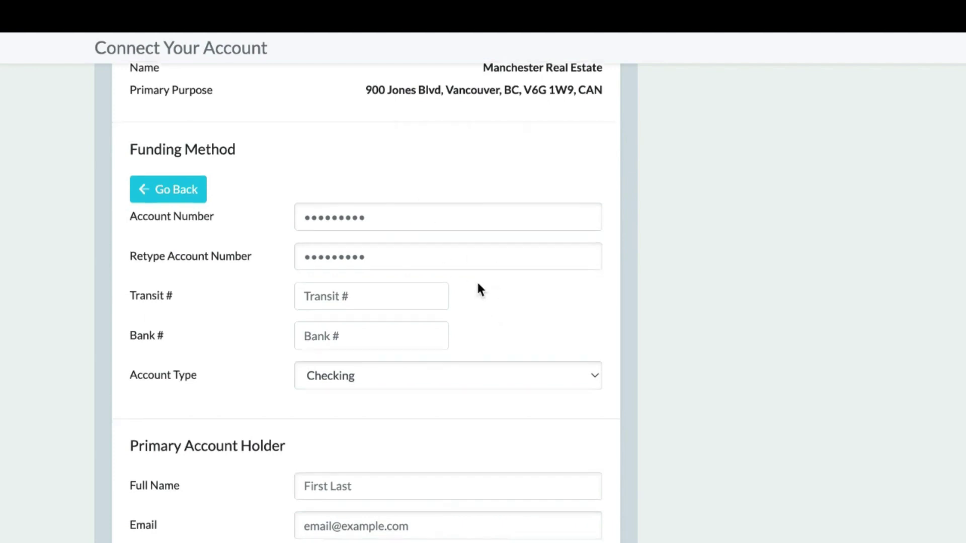
scroll(479, 287, down, 5)
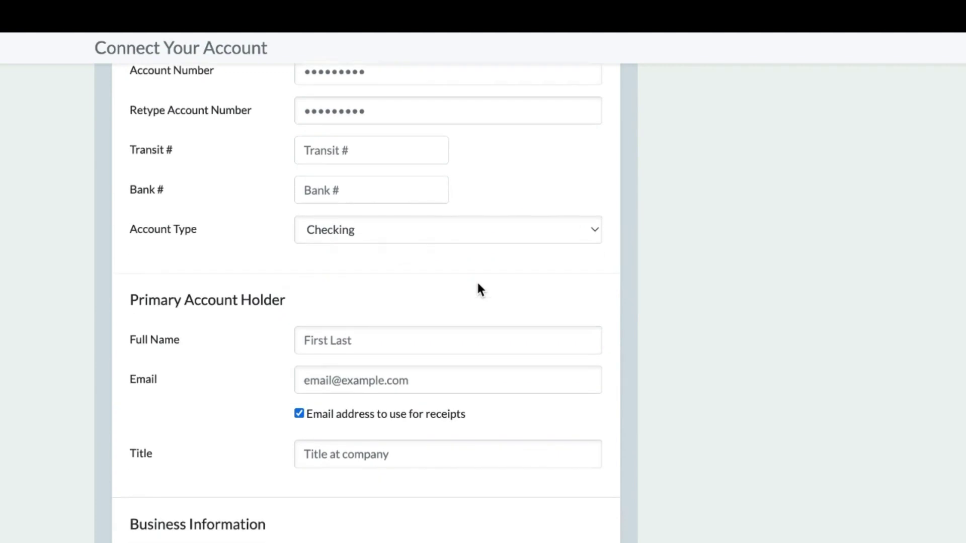
scroll(478, 285, down, 3)
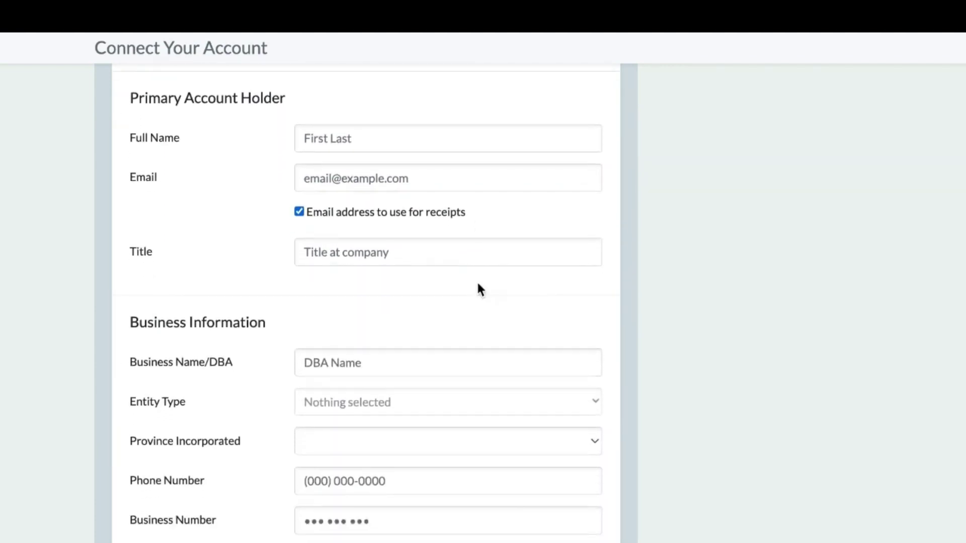
scroll(478, 288, down, 5)
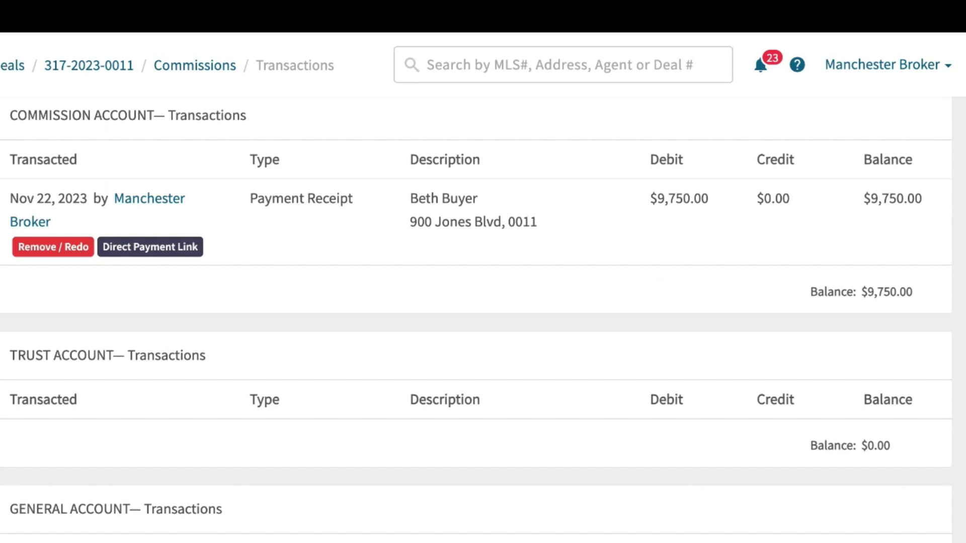
- On the Payout Commission page, expand the JDeals LLC payout and find the $500.00 Agent Savings deduction
scroll(107, 330, down, 3)
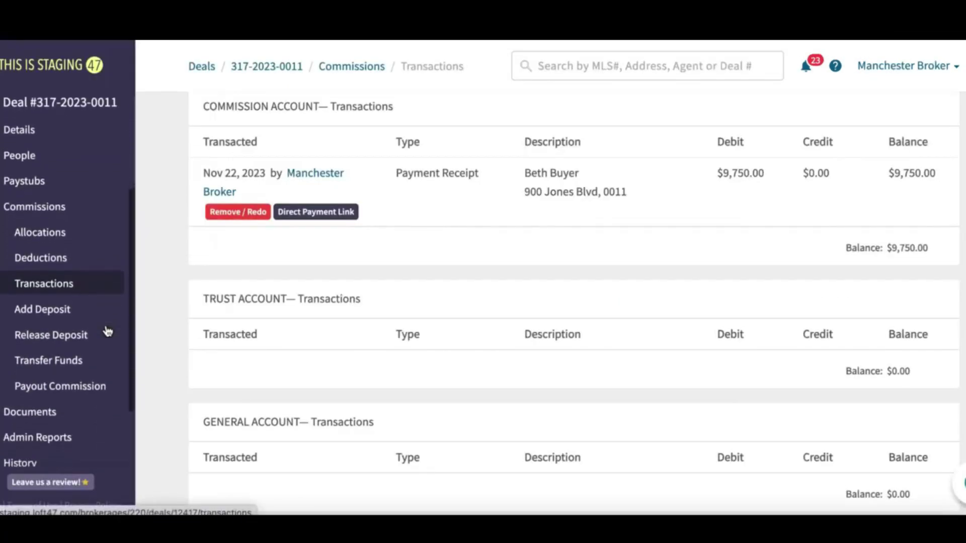
click(89, 372)
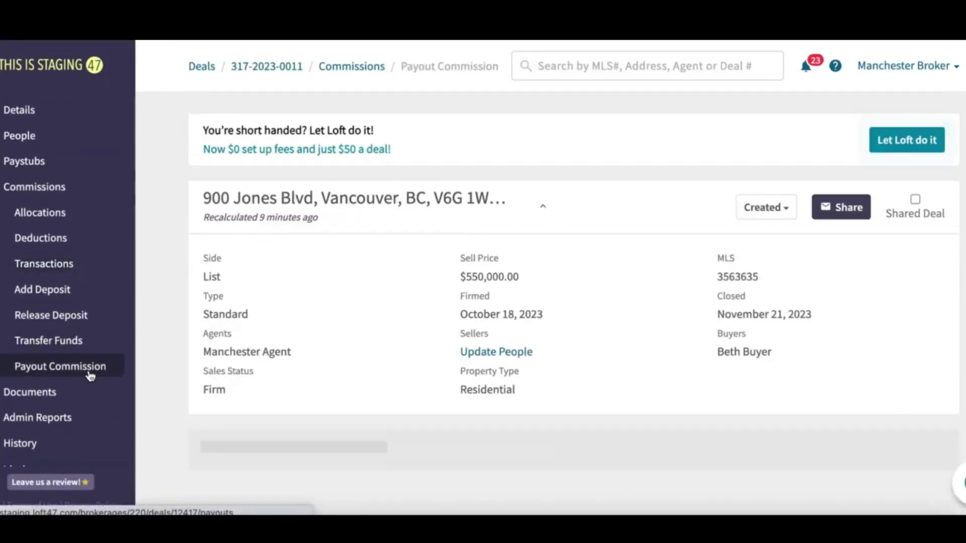
scroll(360, 297, down, 1)
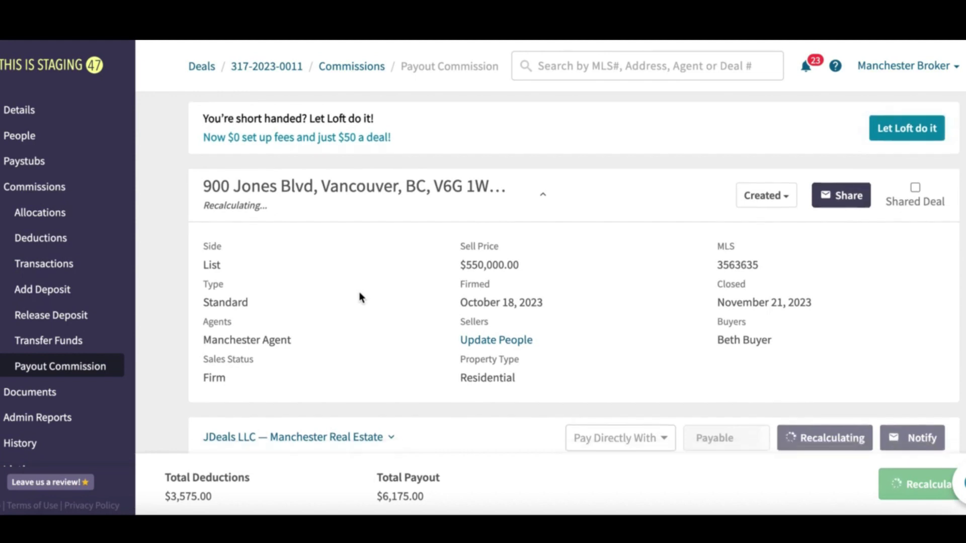
scroll(359, 296, down, 1)
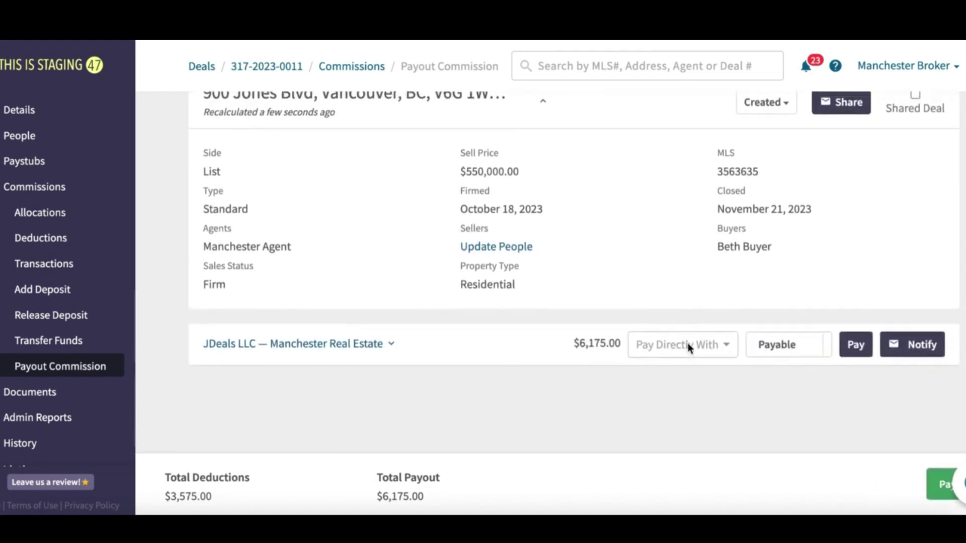
click(393, 345)
scroll(535, 294, down, 3)
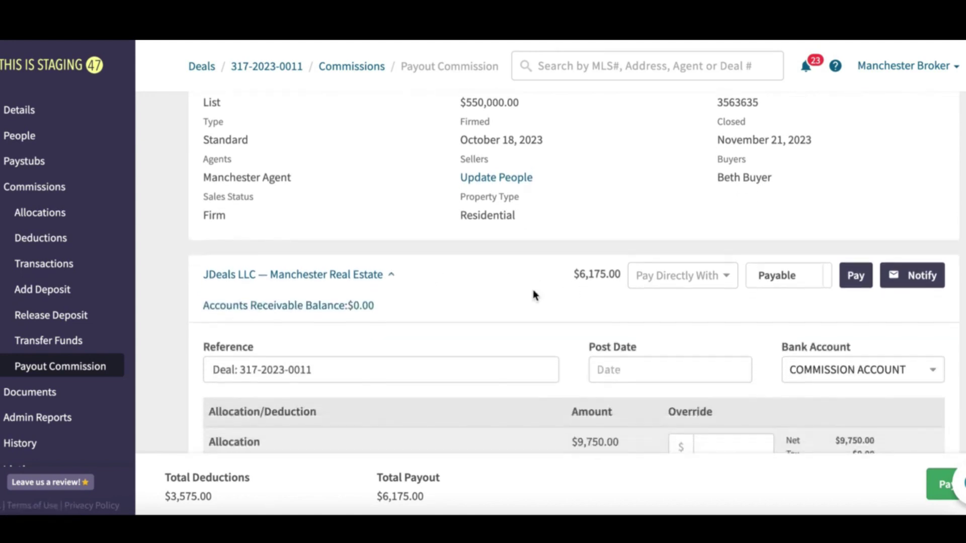
scroll(534, 290, down, 3)
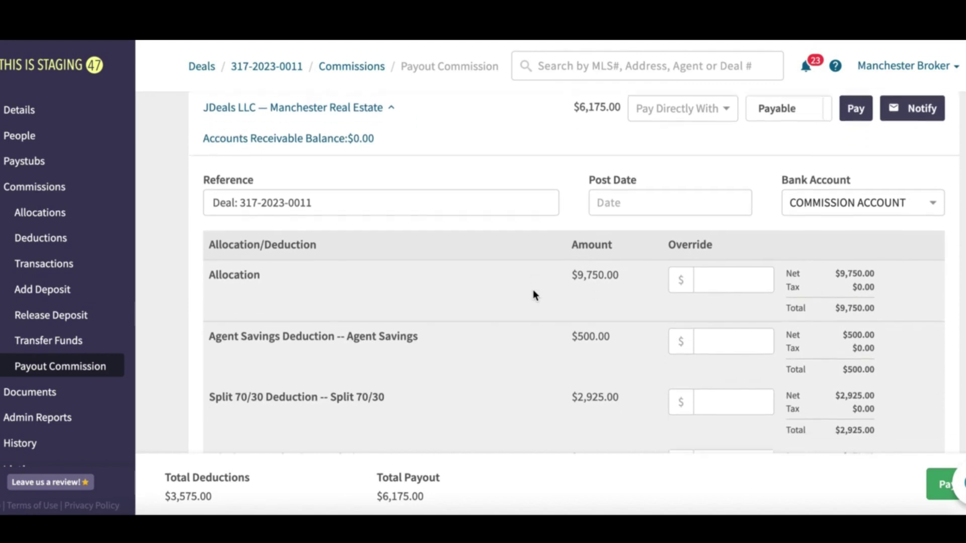
drag(417, 291, 207, 295)
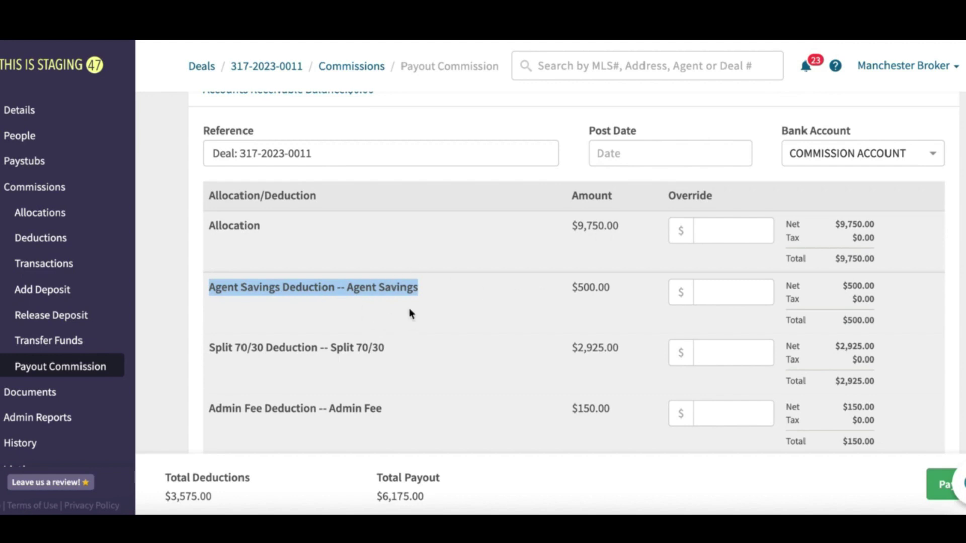
scroll(518, 301, down, 1)
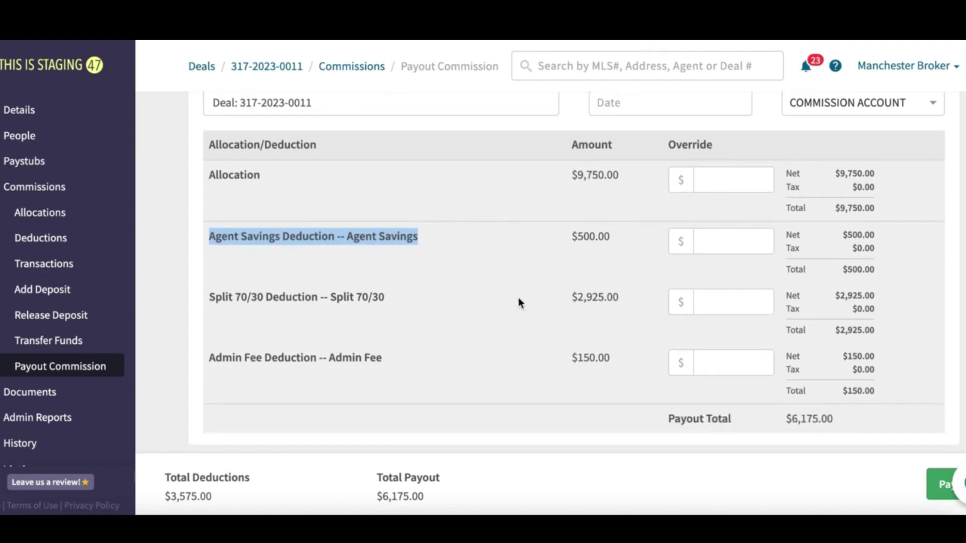
scroll(518, 301, up, 3)
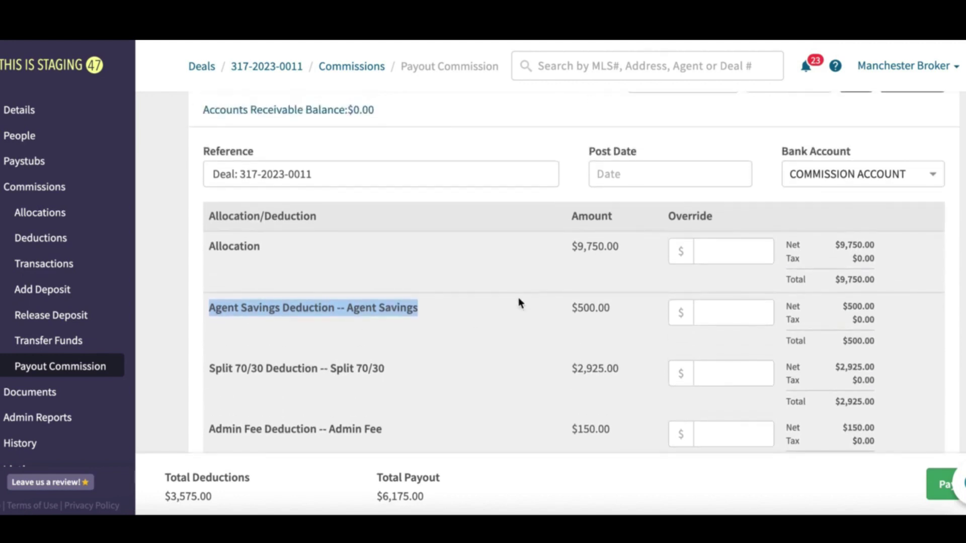
- Pay the $6,175.00 JDeals LLC commission through Payload and confirm closing the 900 Jones Blvd deal
click(675, 132)
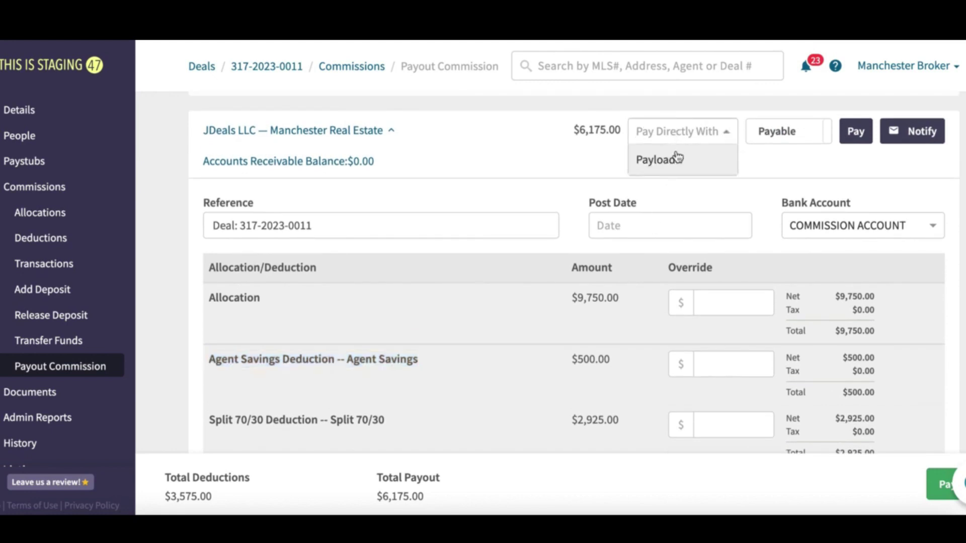
click(677, 160)
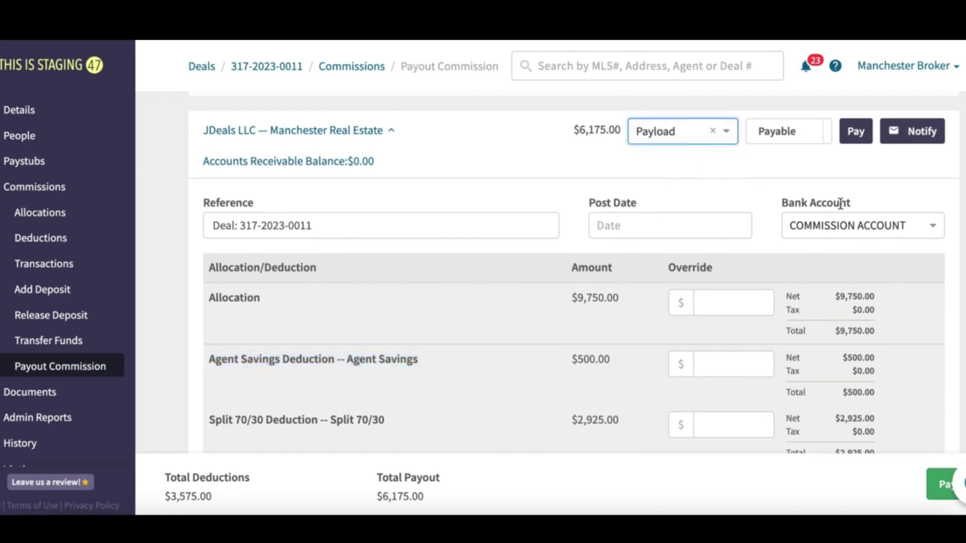
click(937, 485)
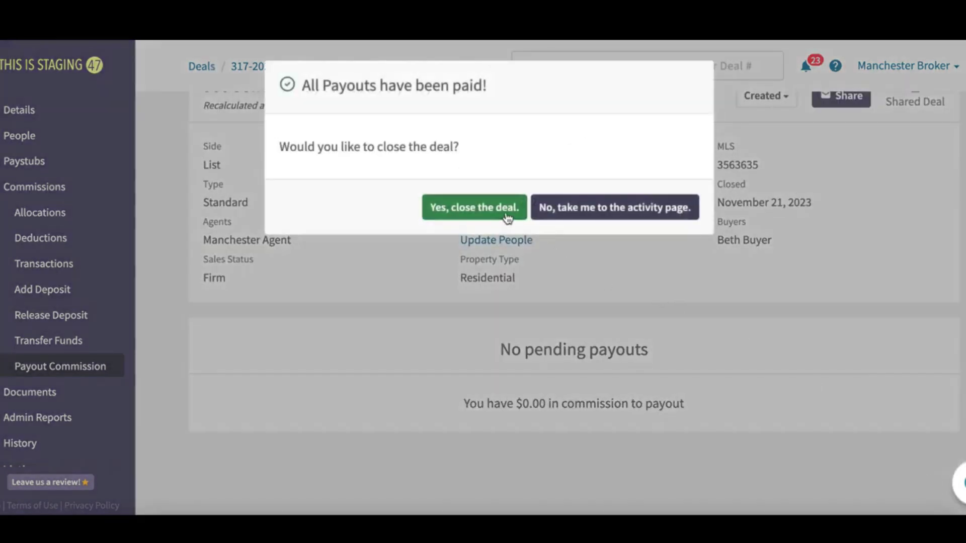
click(506, 214)
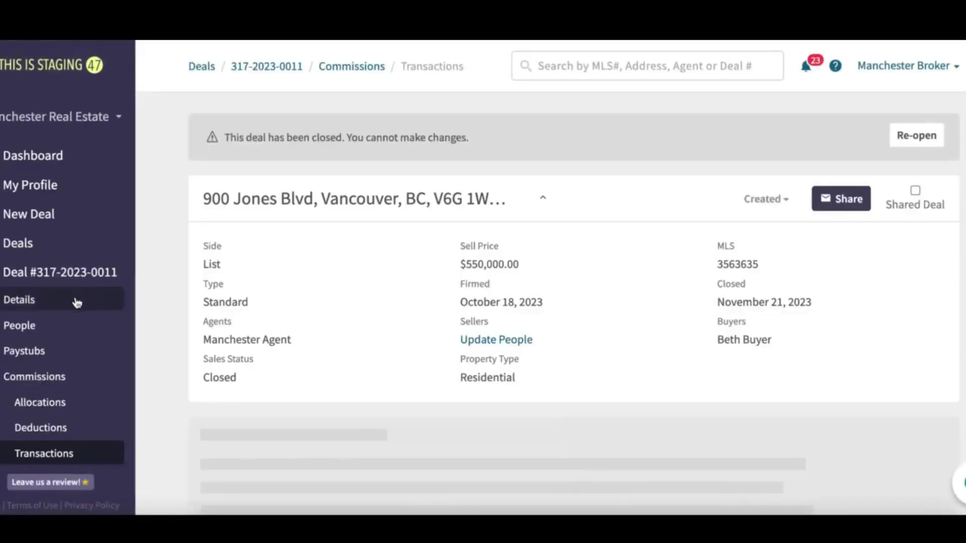
scroll(76, 302, down, 5)
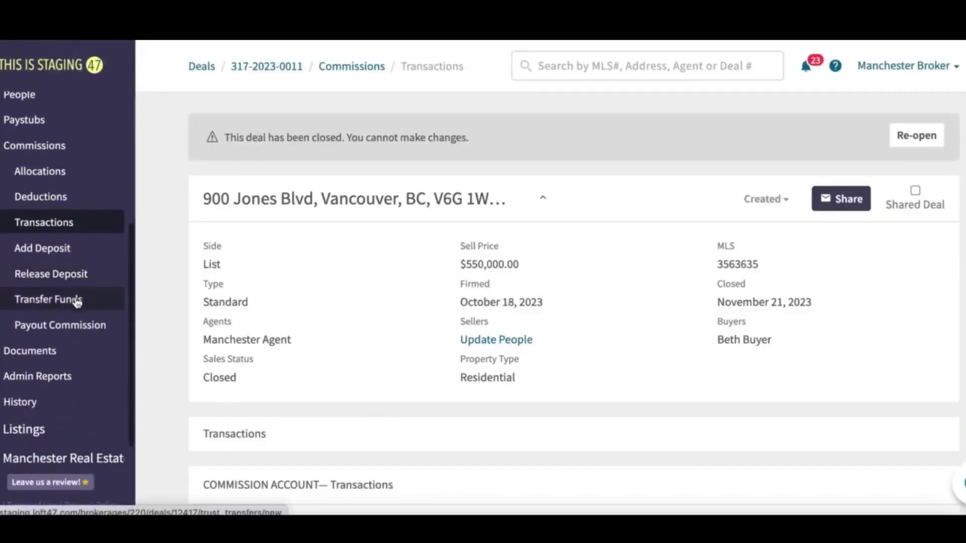
scroll(77, 302, down, 2)
click(67, 431)
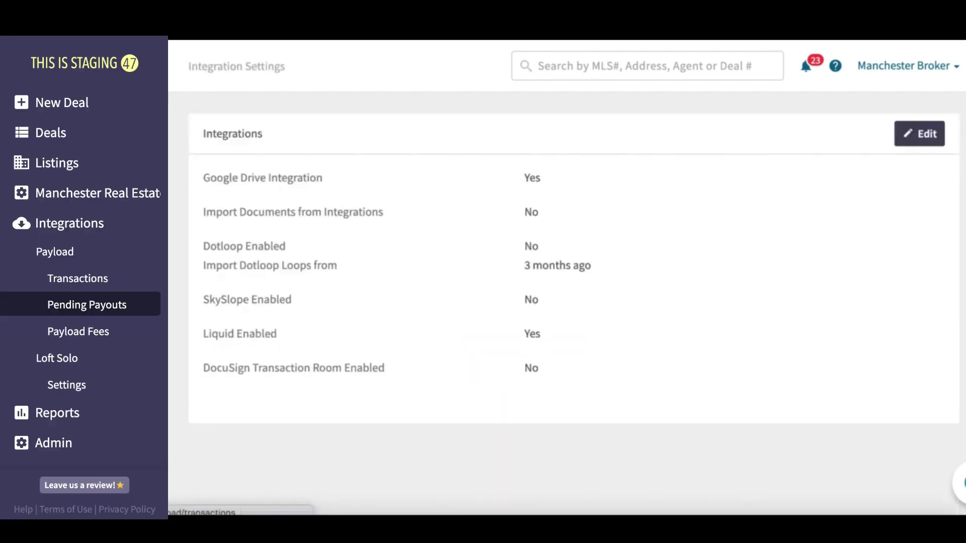
click(86, 304)
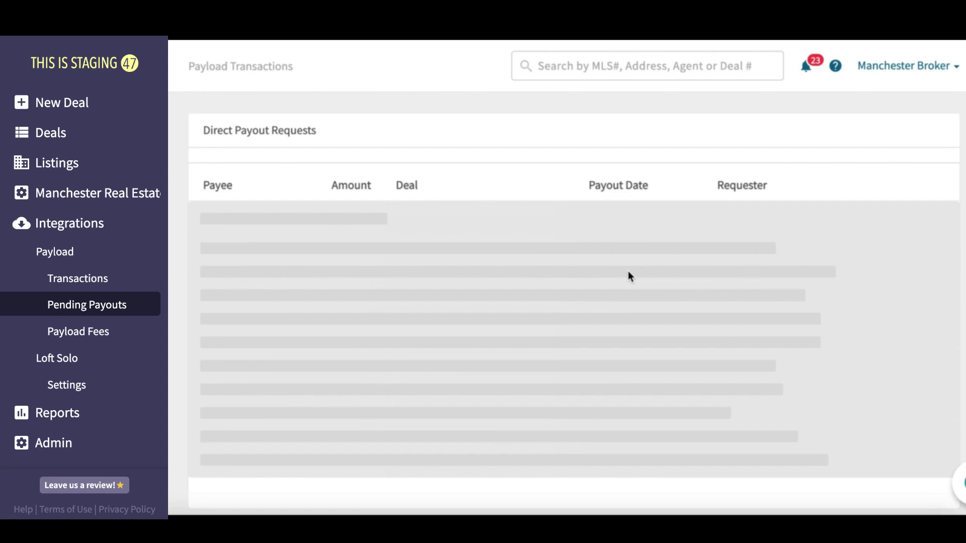
scroll(629, 275, down, 4)
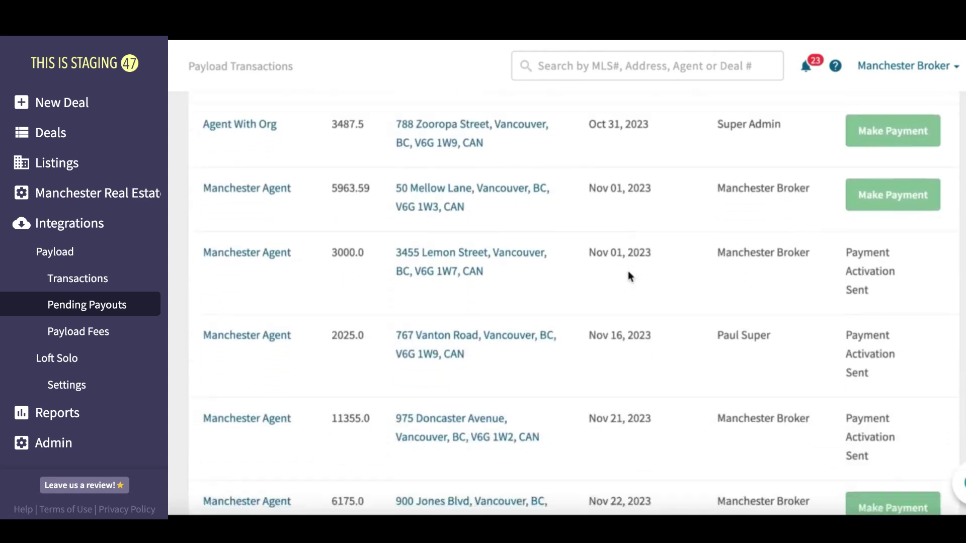
scroll(629, 276, down, 4)
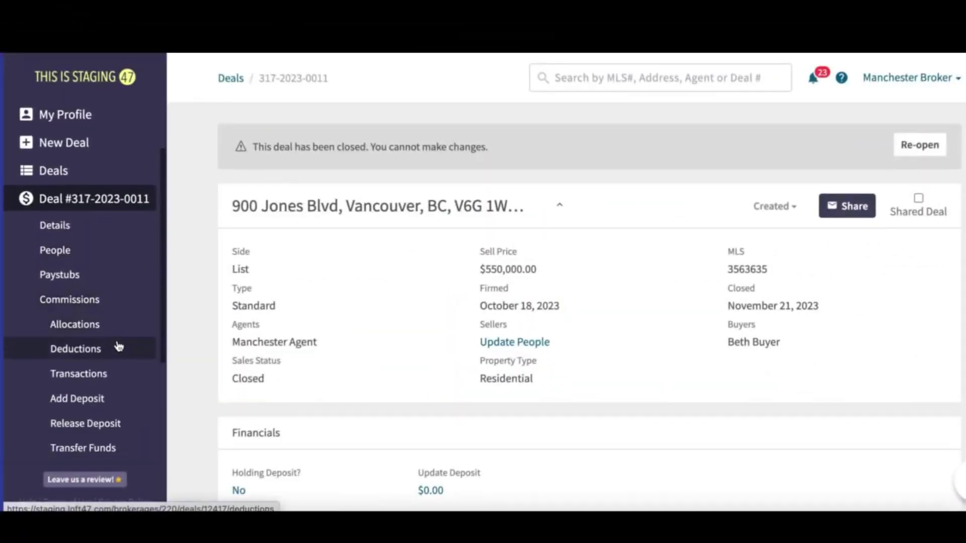
- Highlight the $500.00 Agent Savings deduction on the deal's paystub, then view the deal's transactions
click(93, 281)
scroll(374, 262, down, 5)
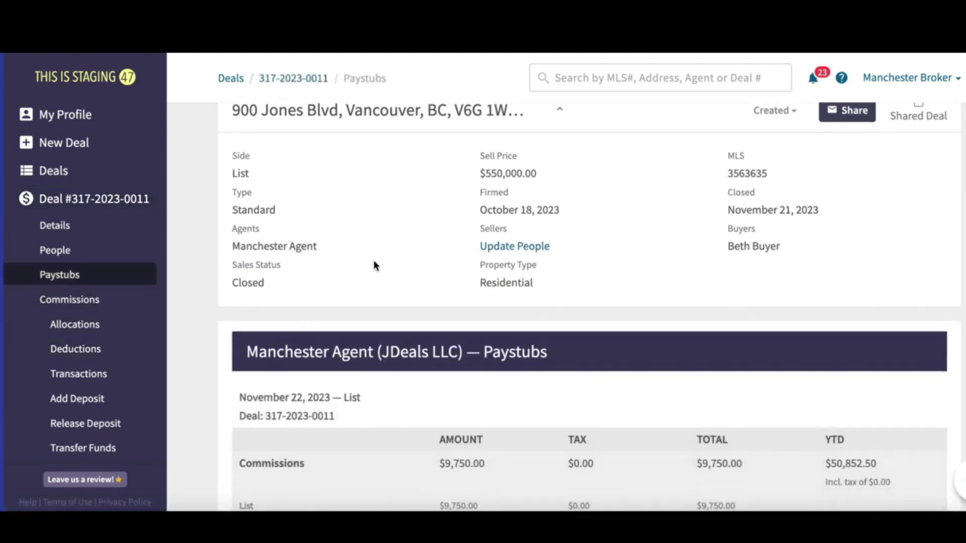
scroll(374, 260, down, 4)
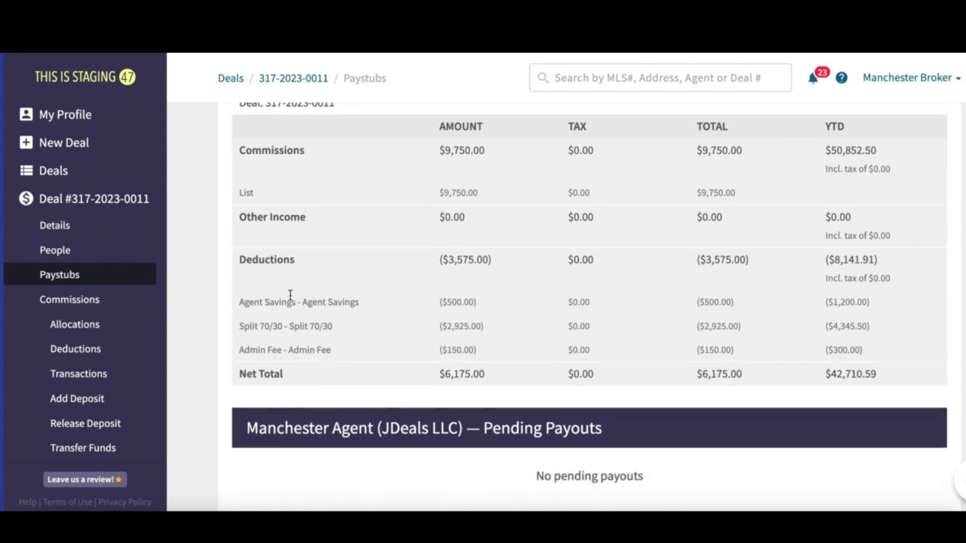
drag(240, 302, 363, 312)
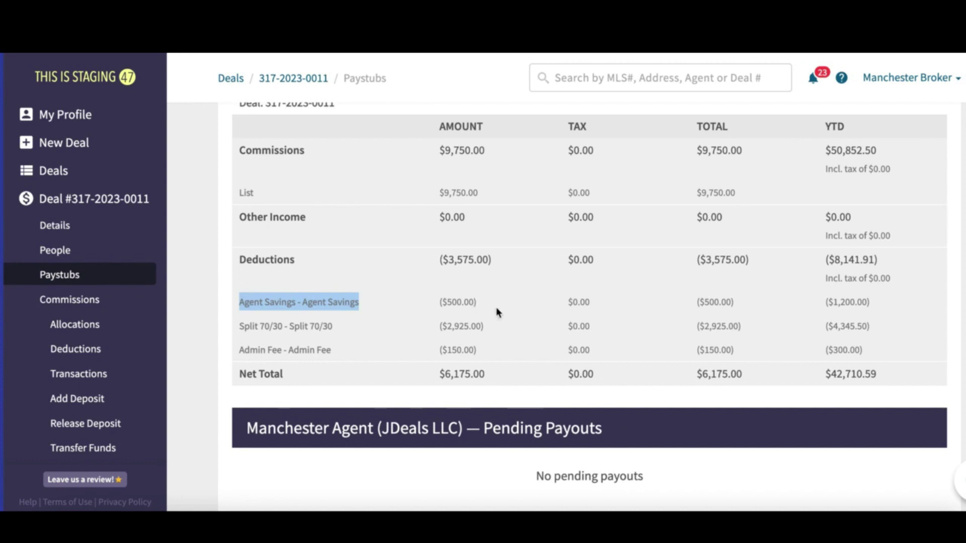
click(240, 309)
drag(239, 307, 384, 304)
click(79, 372)
scroll(405, 257, down, 6)
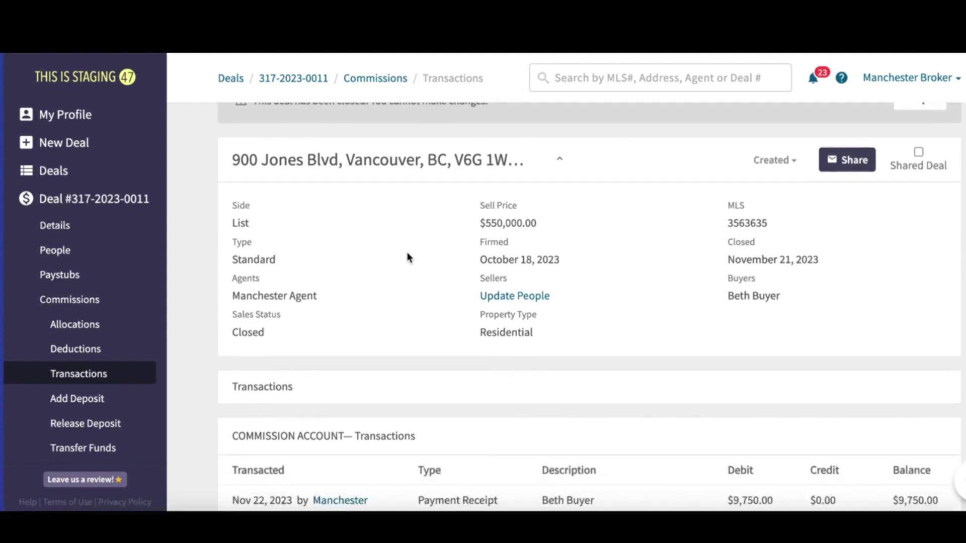
scroll(408, 257, down, 1)
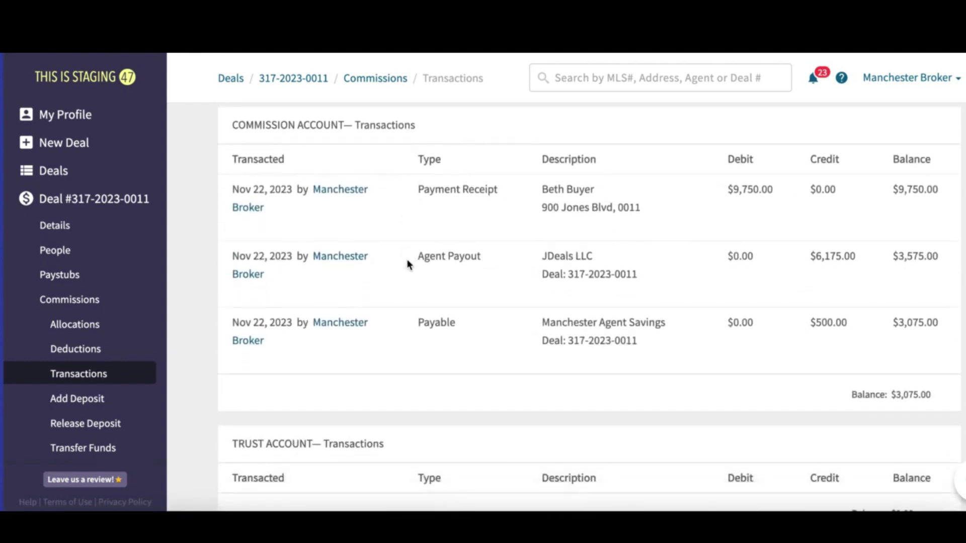
drag(416, 262, 501, 261)
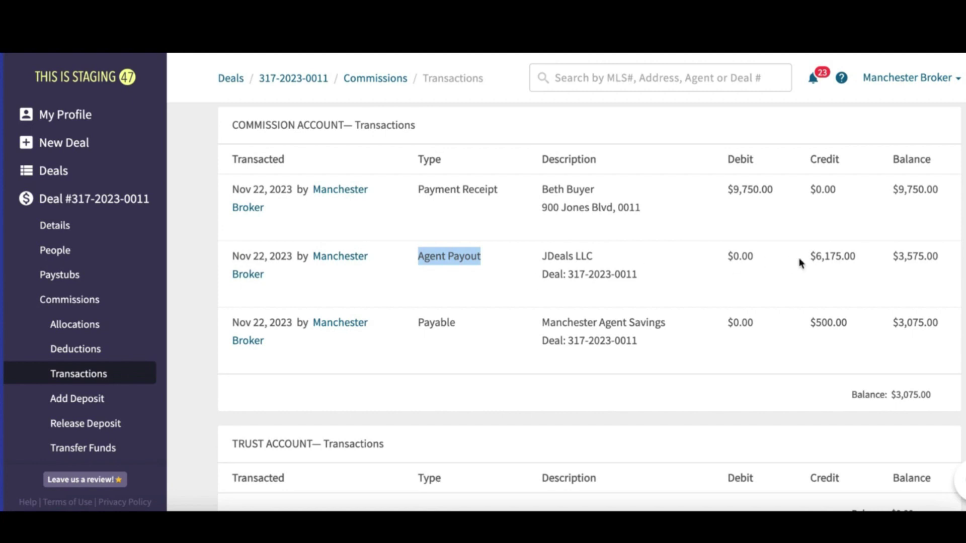
drag(808, 258, 863, 257)
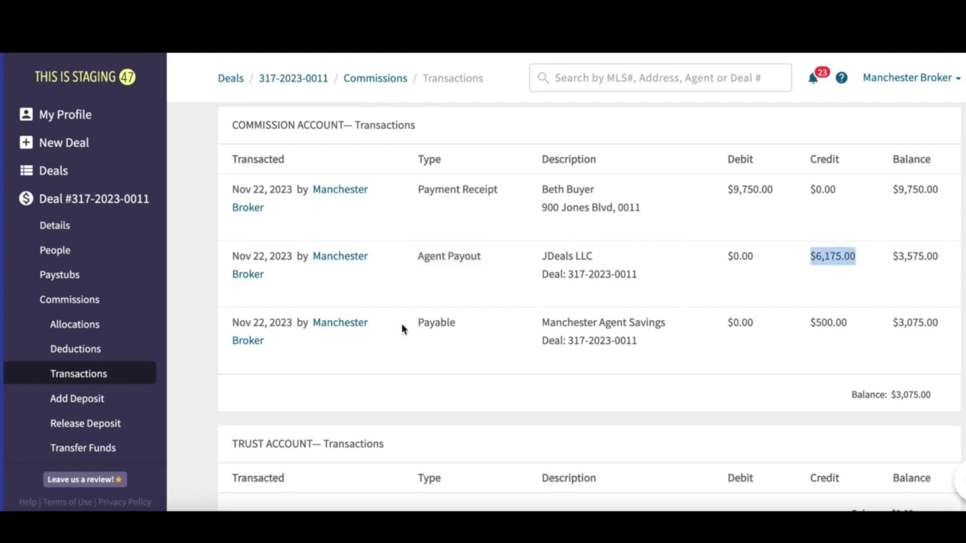
drag(416, 328, 461, 328)
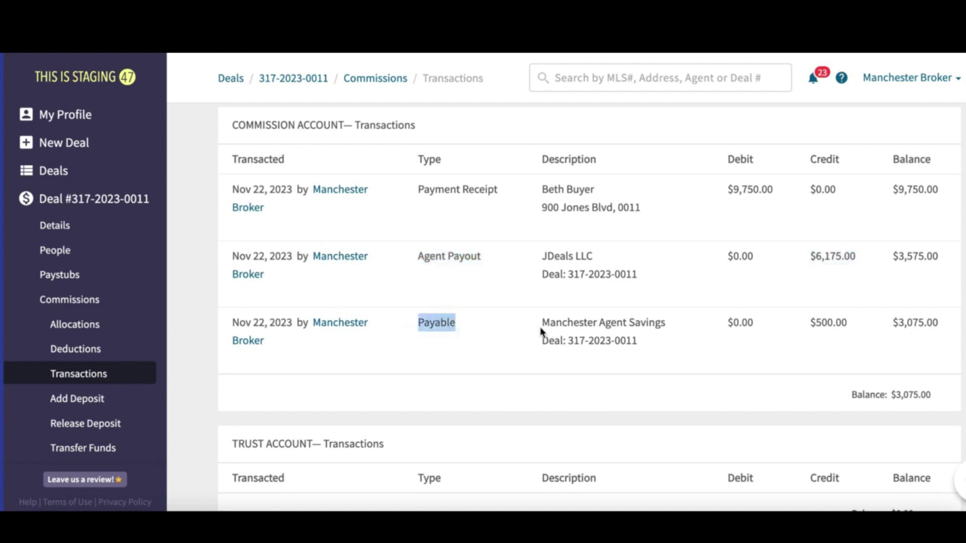
drag(540, 328, 690, 322)
drag(809, 324, 856, 331)
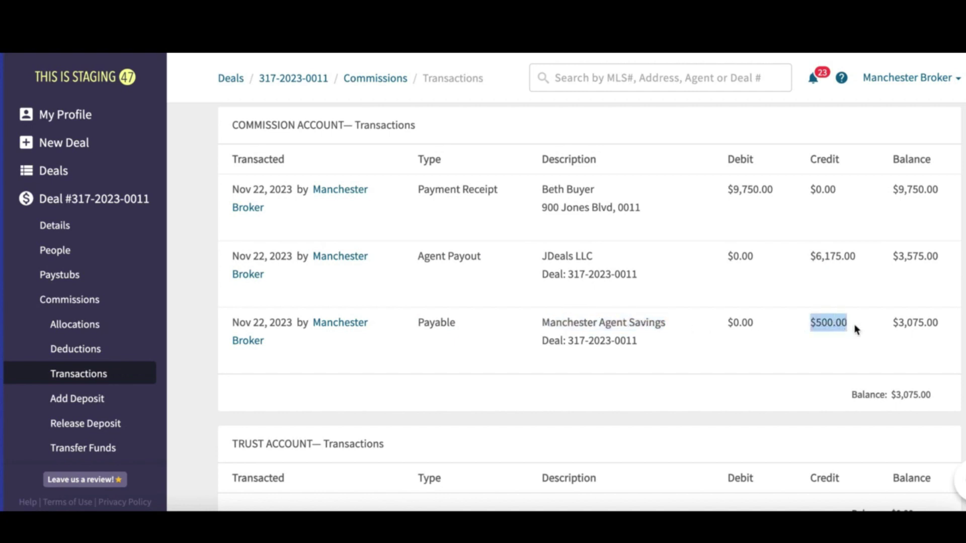